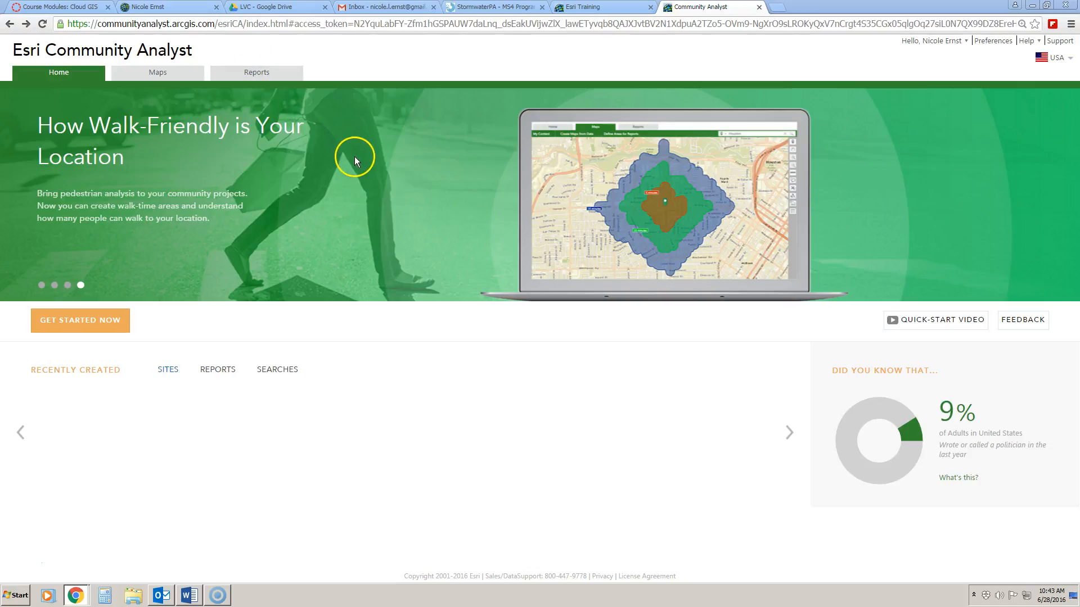
Browse the featured banner slides, then go to the Maps workspace showing North America.
click(42, 287)
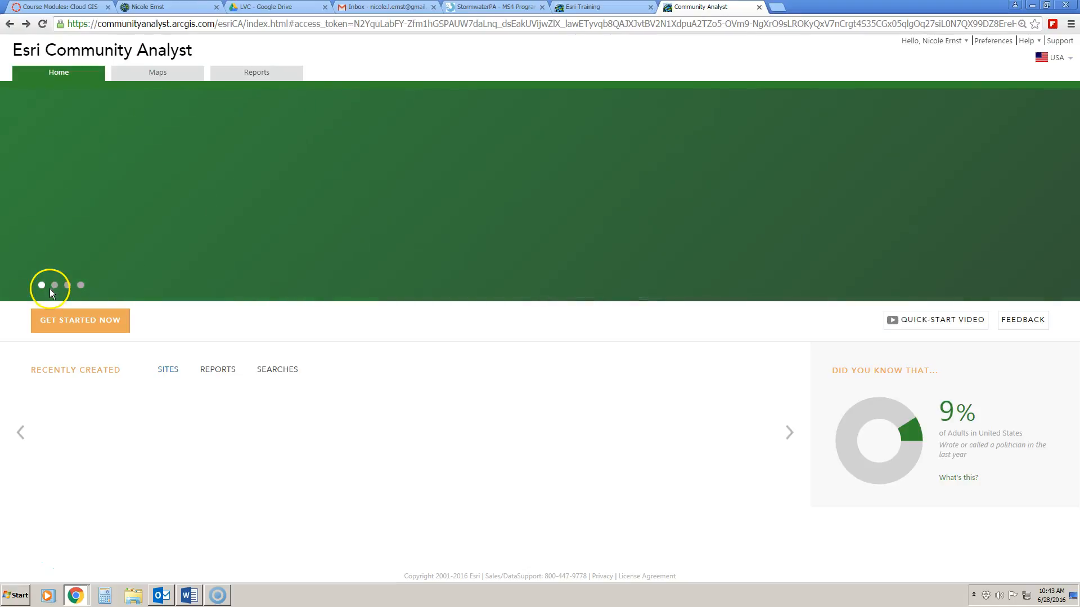
click(55, 285)
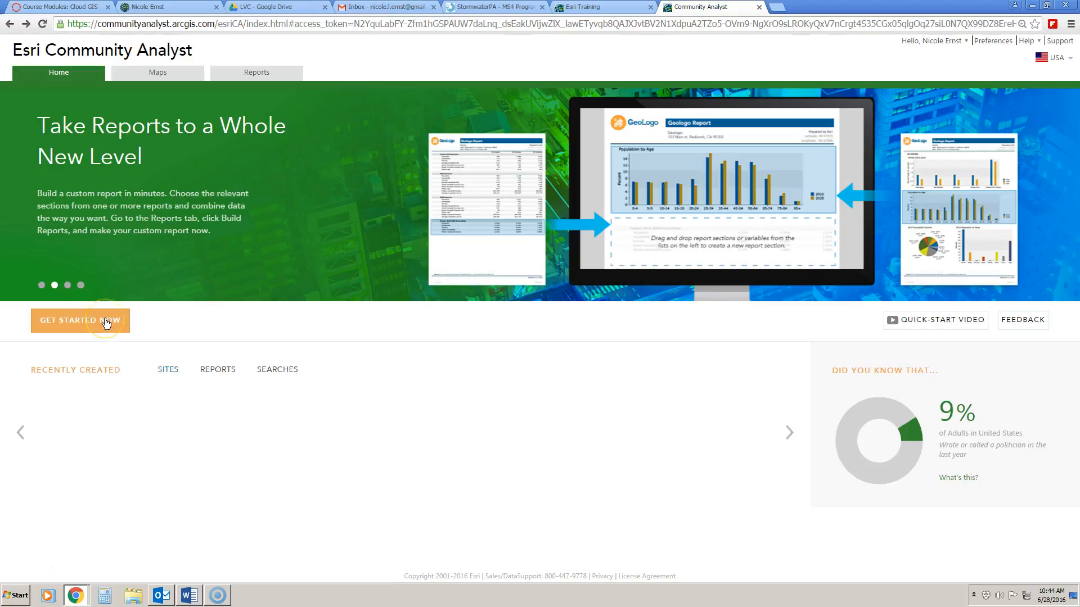
click(176, 73)
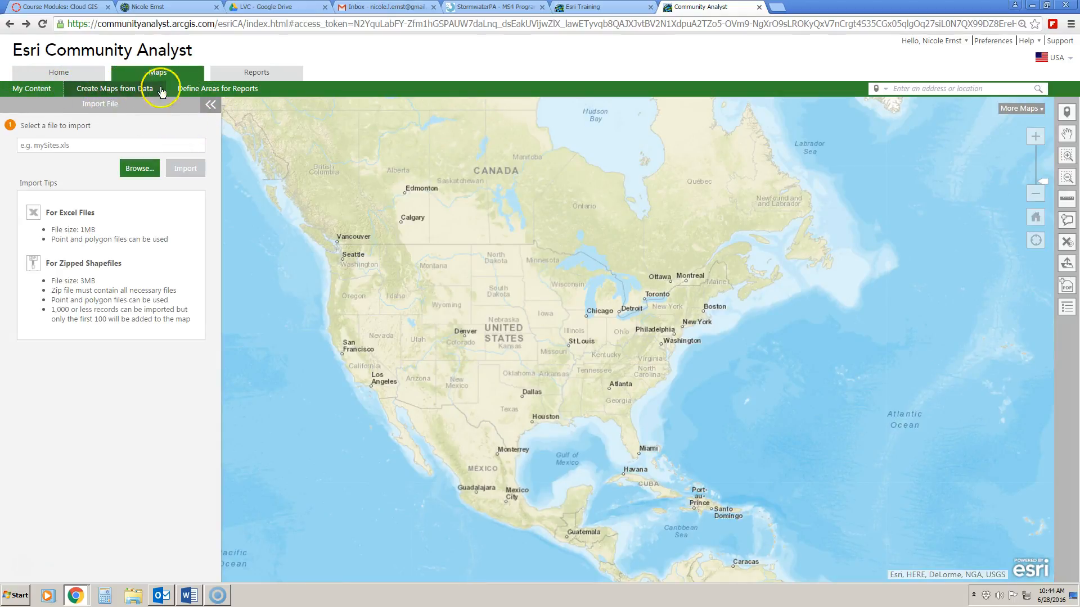
Show the My Content pane with My Sites, which has 0 saved sites.
click(50, 91)
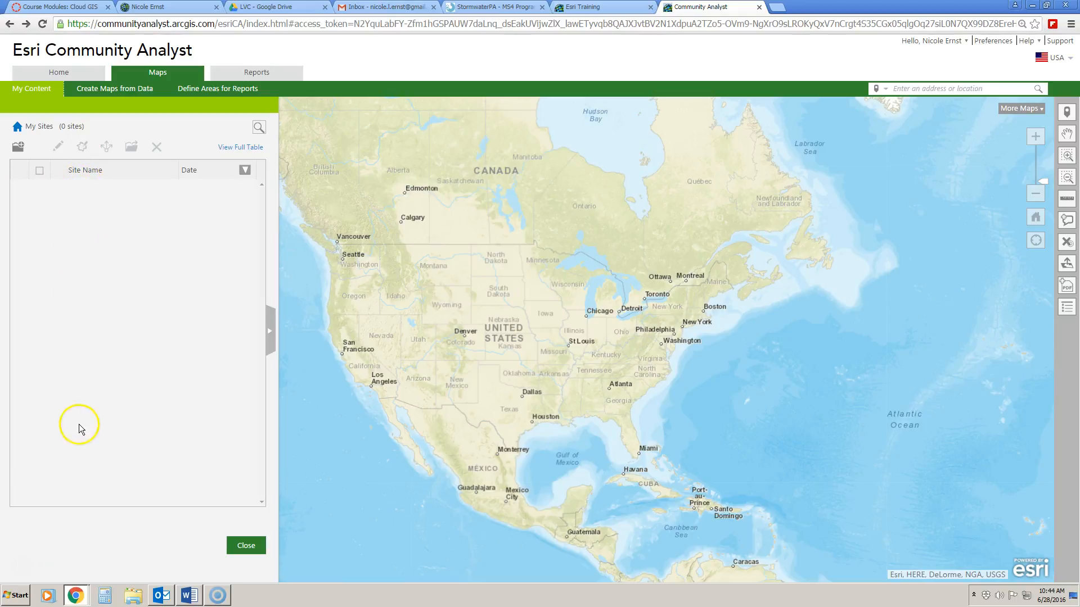
Review Create Maps from Data, then the Find Location, Select Geography, Draw Polygon and Import File cards.
click(114, 90)
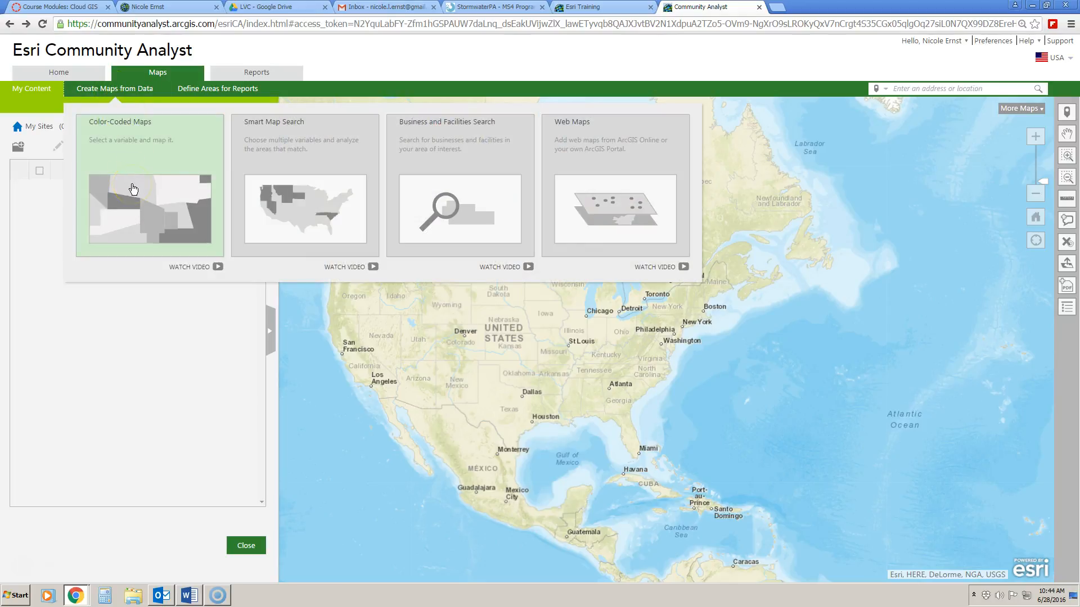
click(264, 194)
click(203, 93)
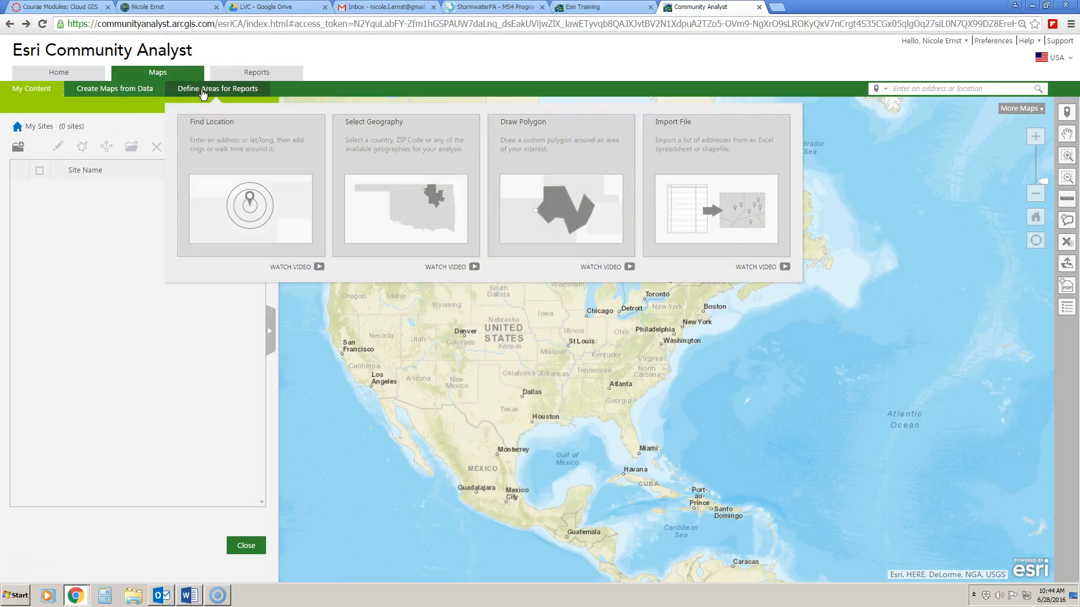
click(203, 93)
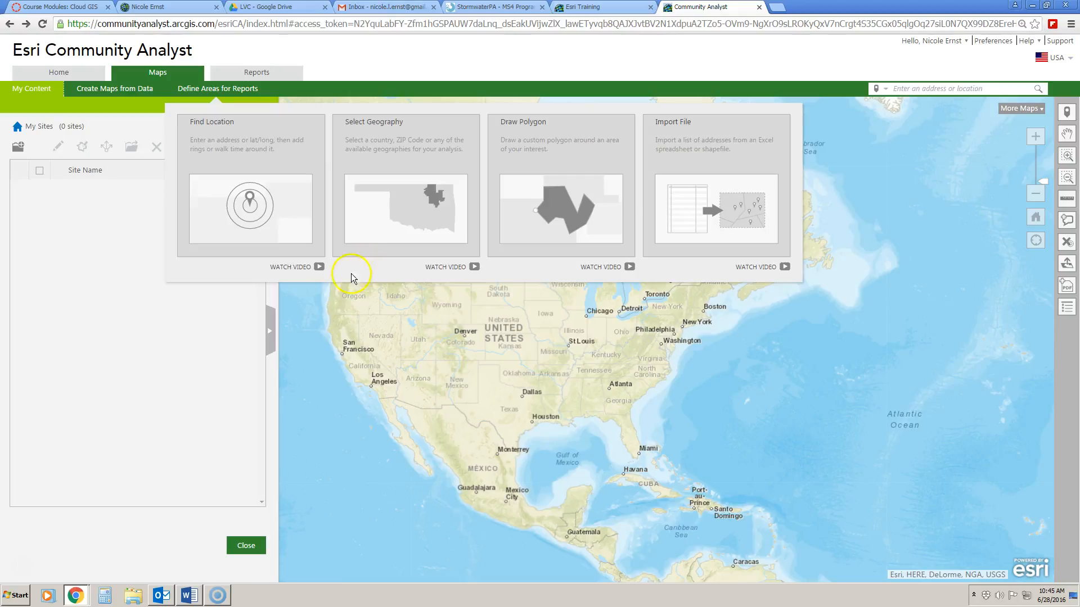
click(259, 205)
click(432, 227)
click(429, 223)
click(539, 234)
click(699, 232)
click(672, 202)
Start an Import File and browse for a spreadsheet or zipped shapefile to import.
click(688, 196)
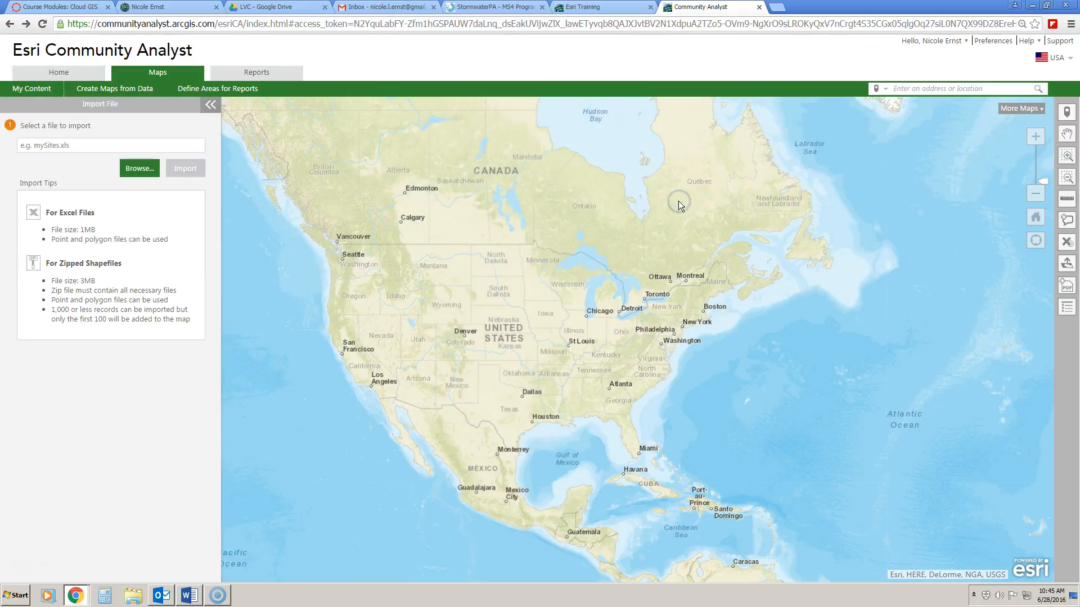
click(139, 168)
Pick lebanon_twps.zip from Google Drive > LVC > GIS_Data as the import file.
click(138, 168)
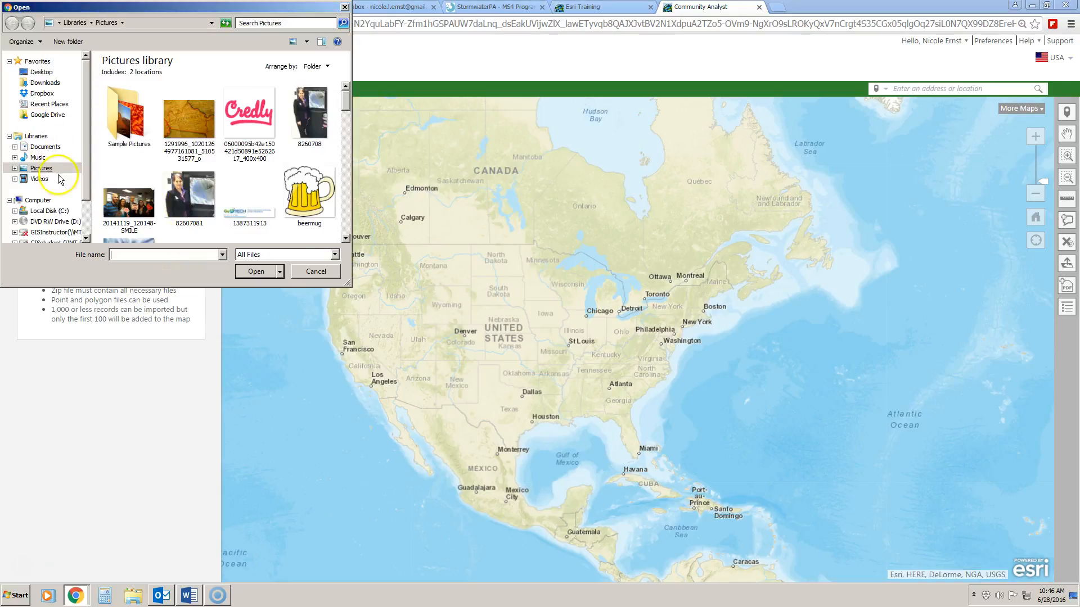
click(48, 115)
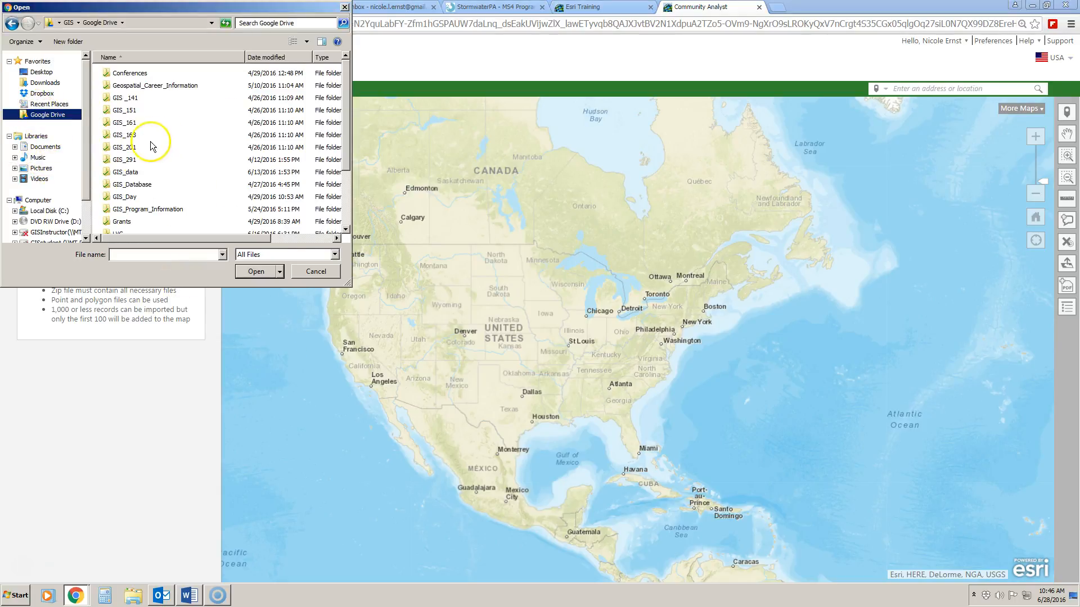
scroll(349, 163, down, 3)
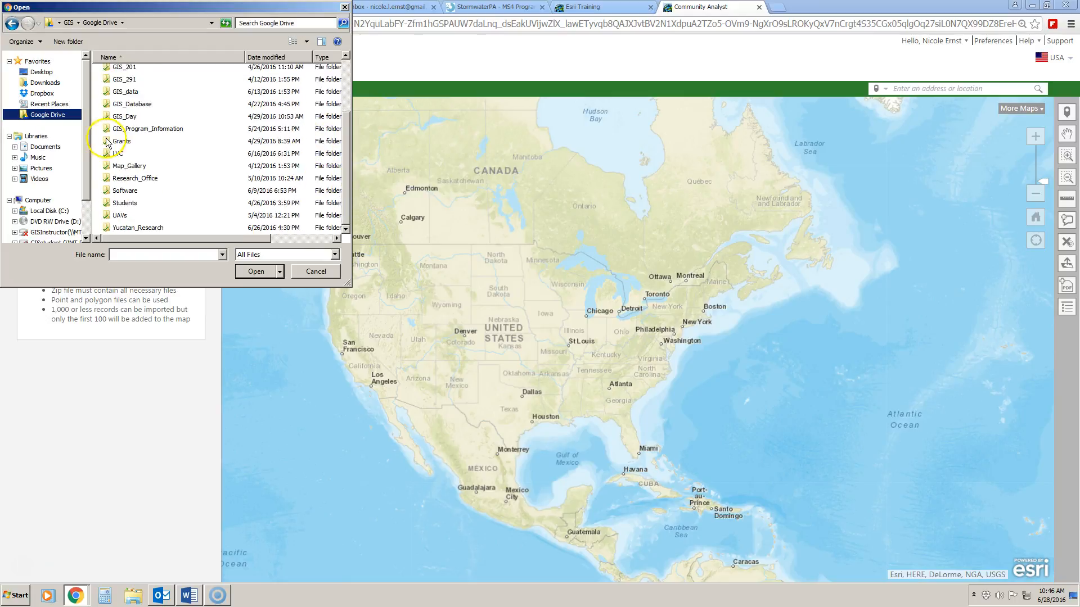
double_click(117, 153)
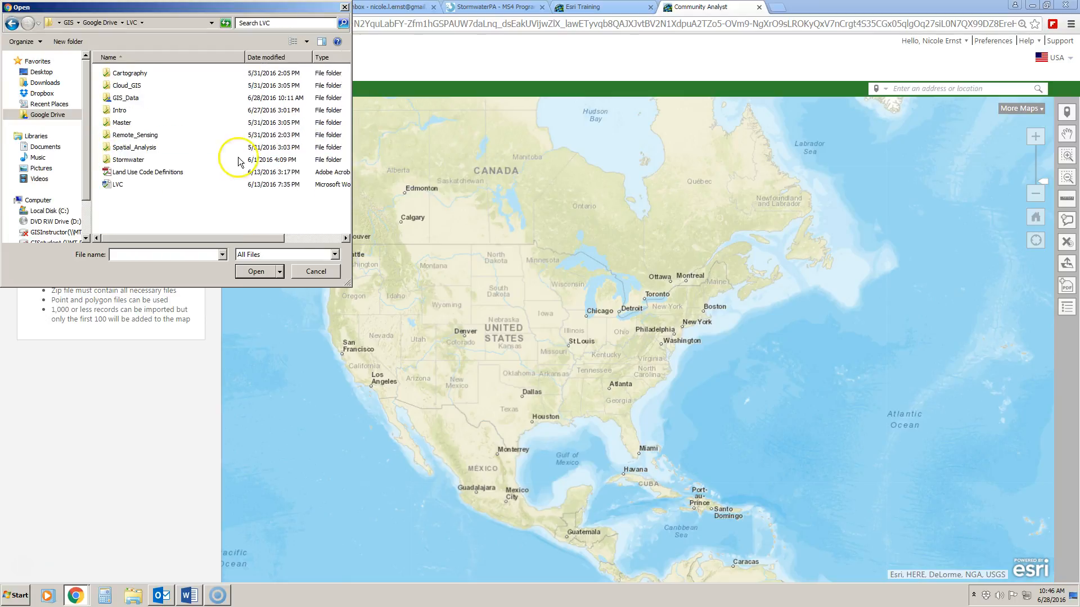
double_click(131, 98)
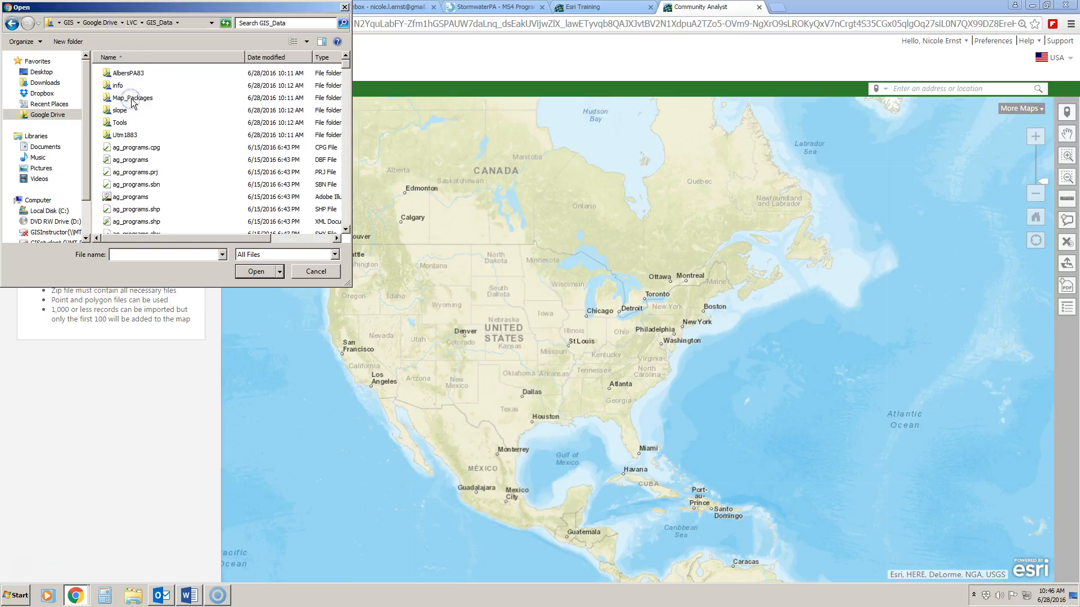
drag(346, 66, 345, 130)
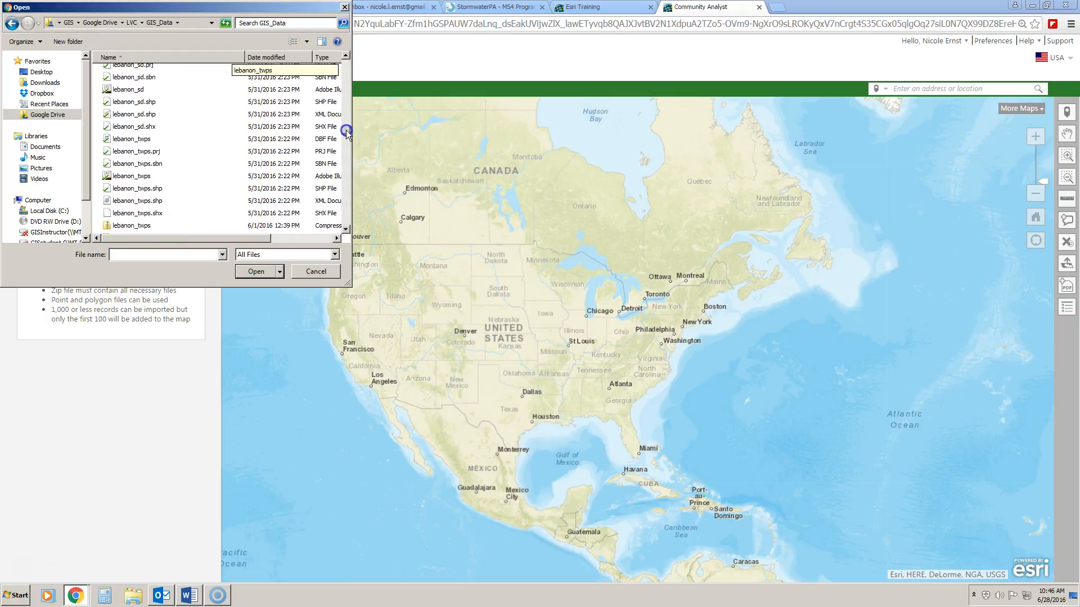
click(141, 226)
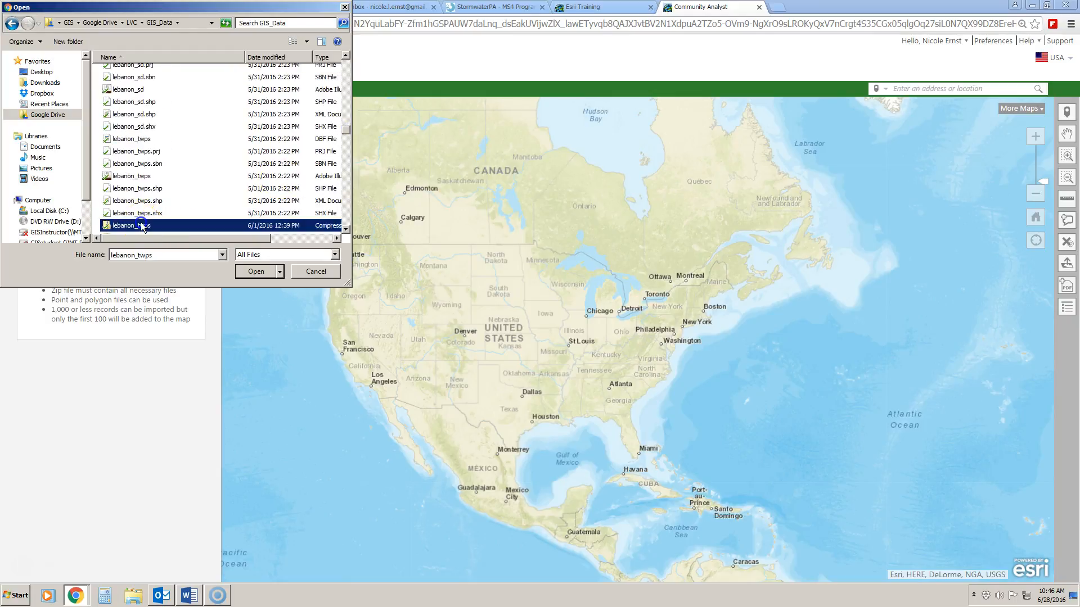
click(256, 271)
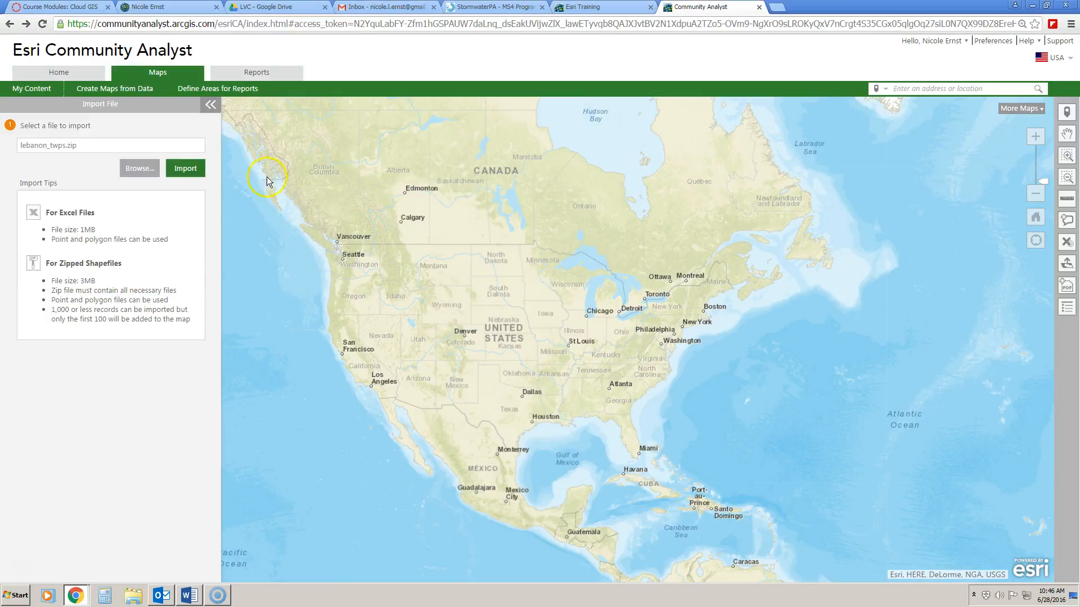
Import lebanon_twps as sites named by MUNICIPAL1, save them to My Content, and select them for reports.
click(196, 175)
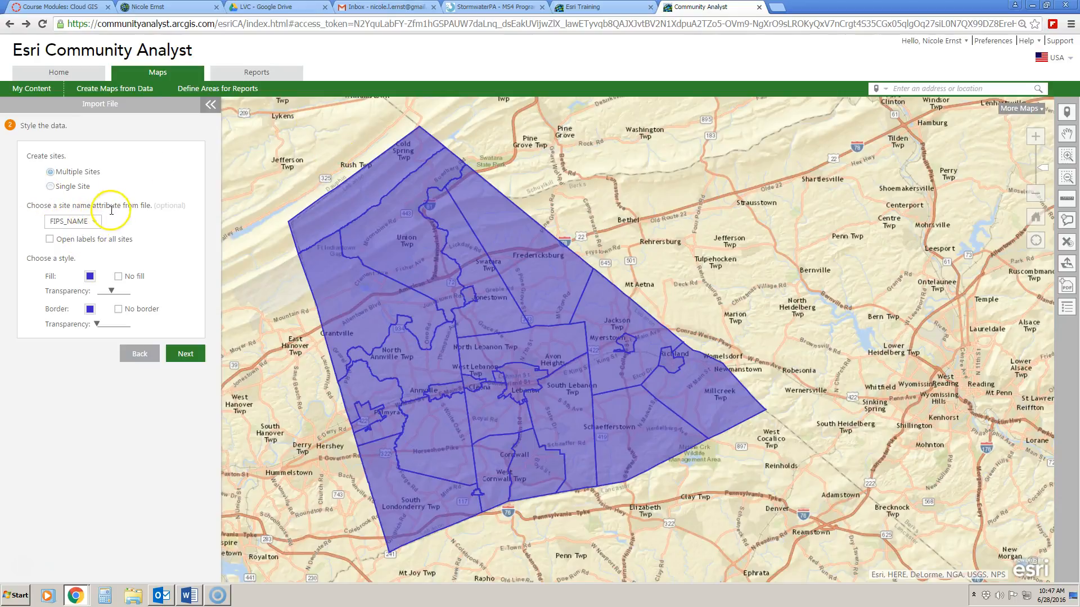
click(93, 225)
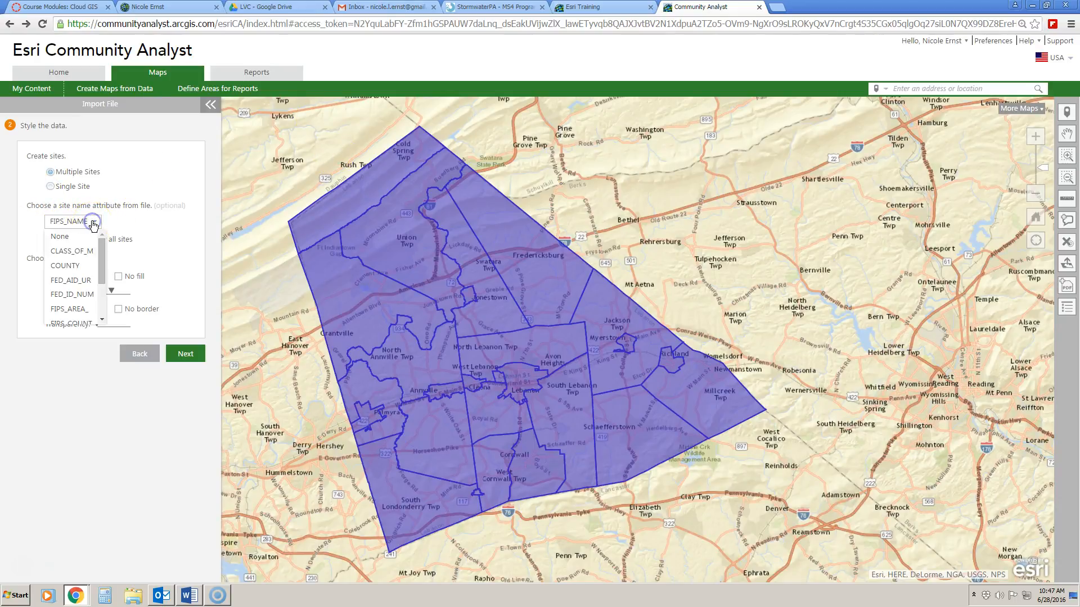
drag(102, 265, 99, 299)
click(85, 318)
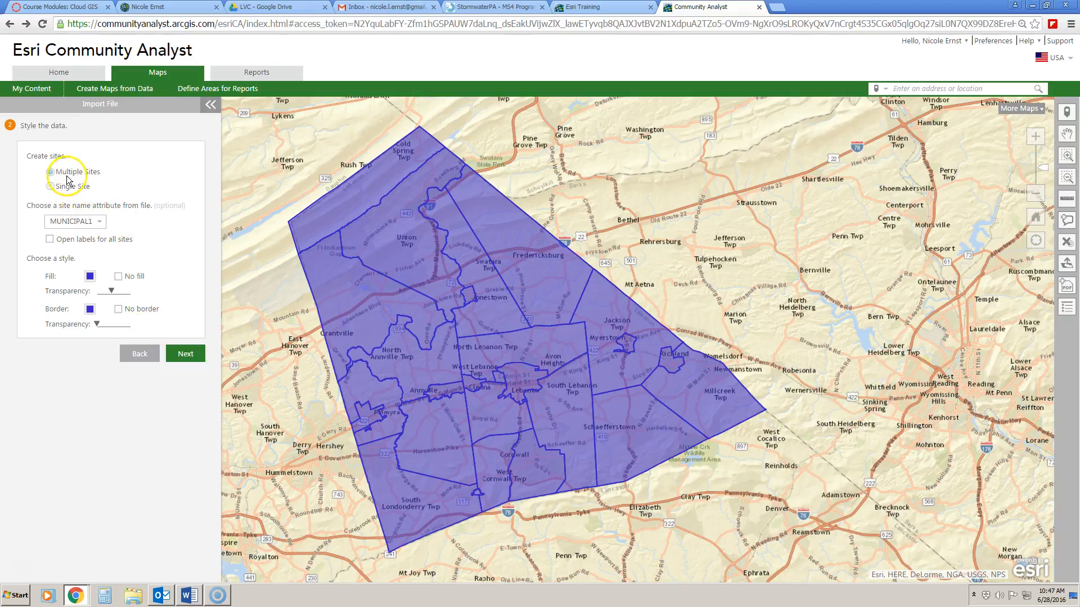
click(185, 354)
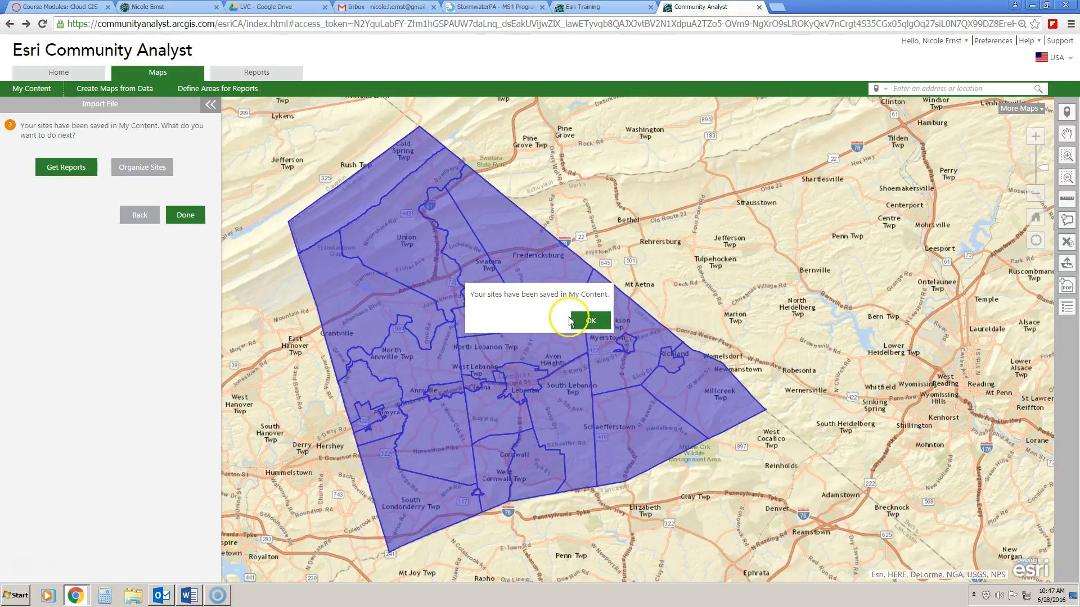
click(591, 321)
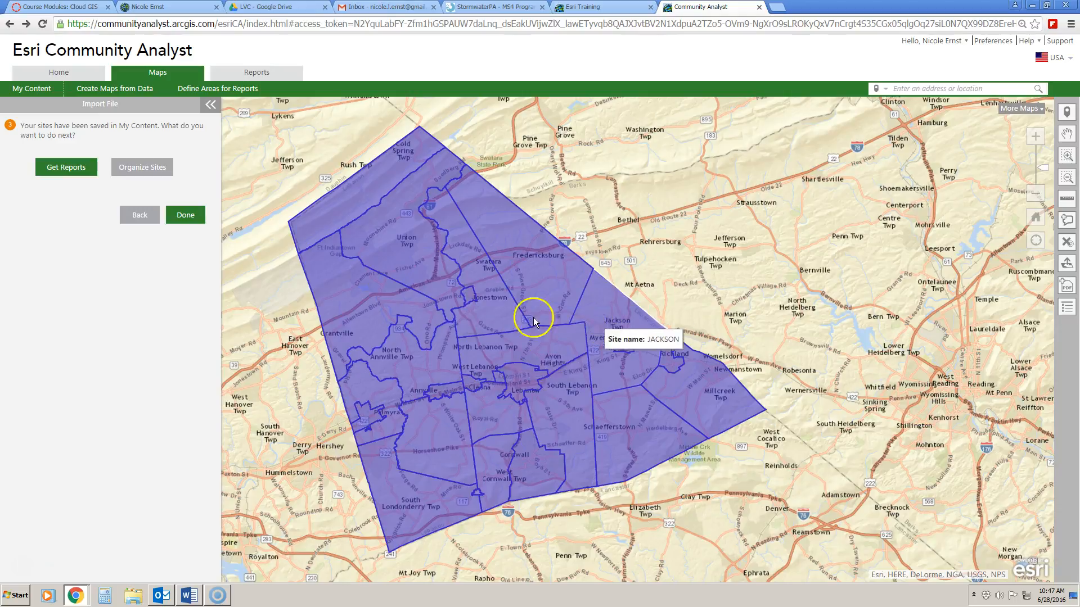
click(89, 161)
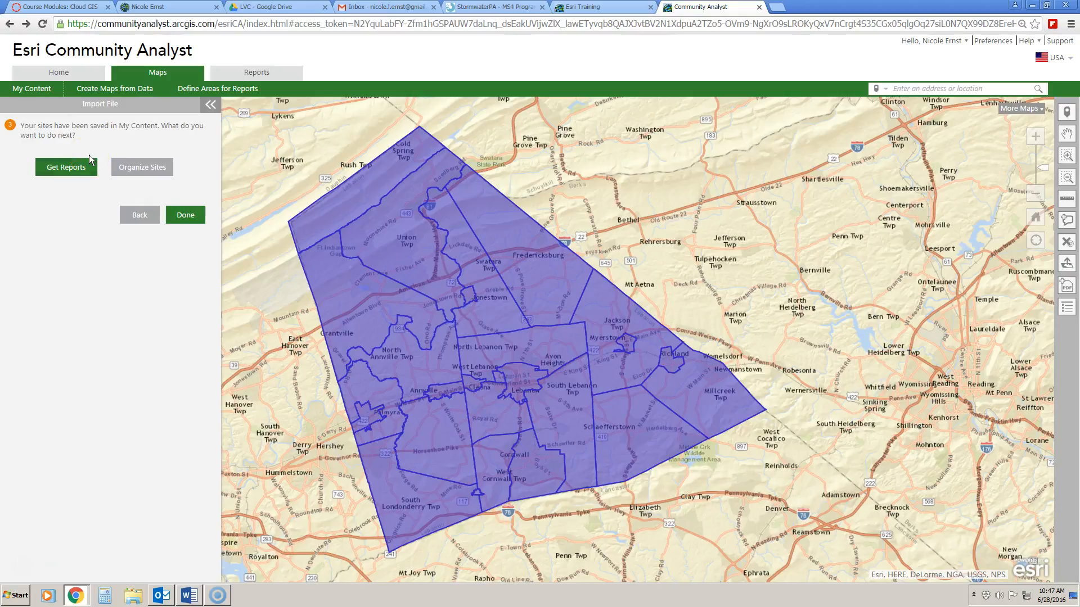
click(89, 163)
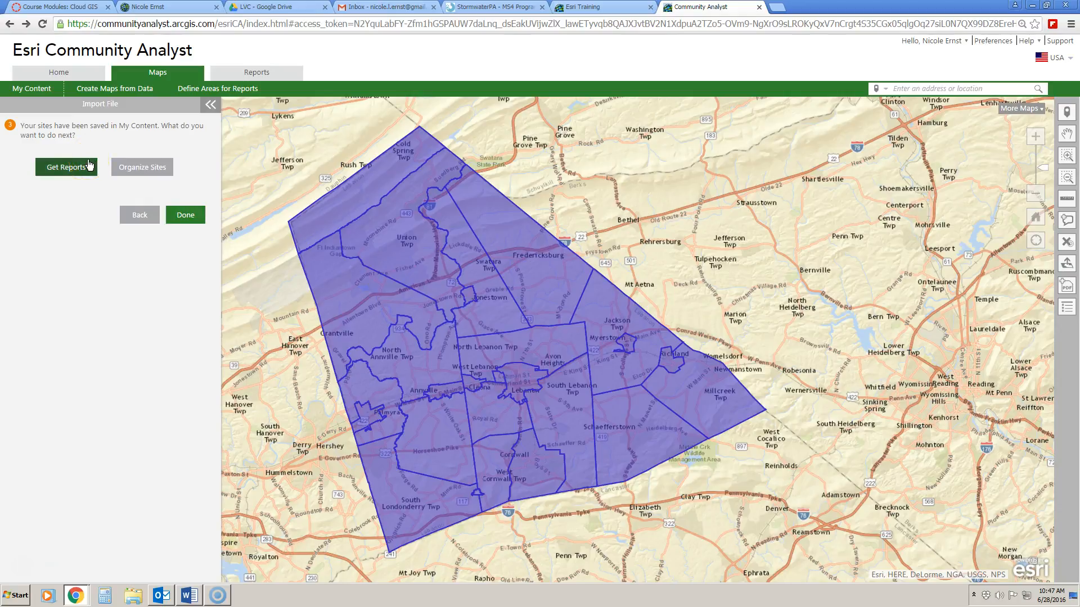
Expand and shrink the 20-site table, close it, and scroll the report catalog to the top.
click(83, 166)
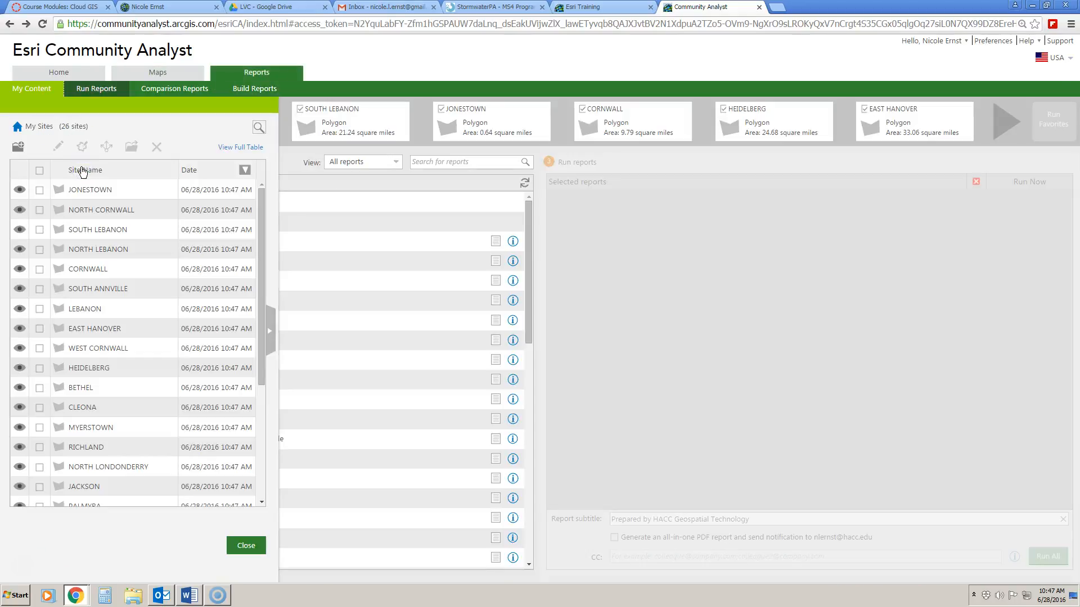
click(78, 482)
click(273, 338)
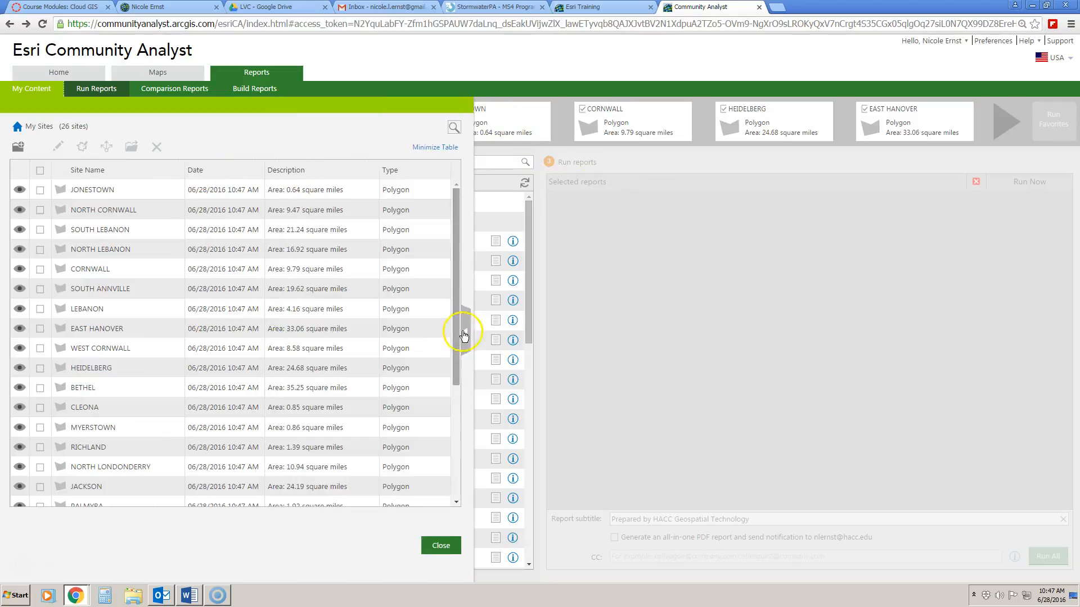
click(465, 330)
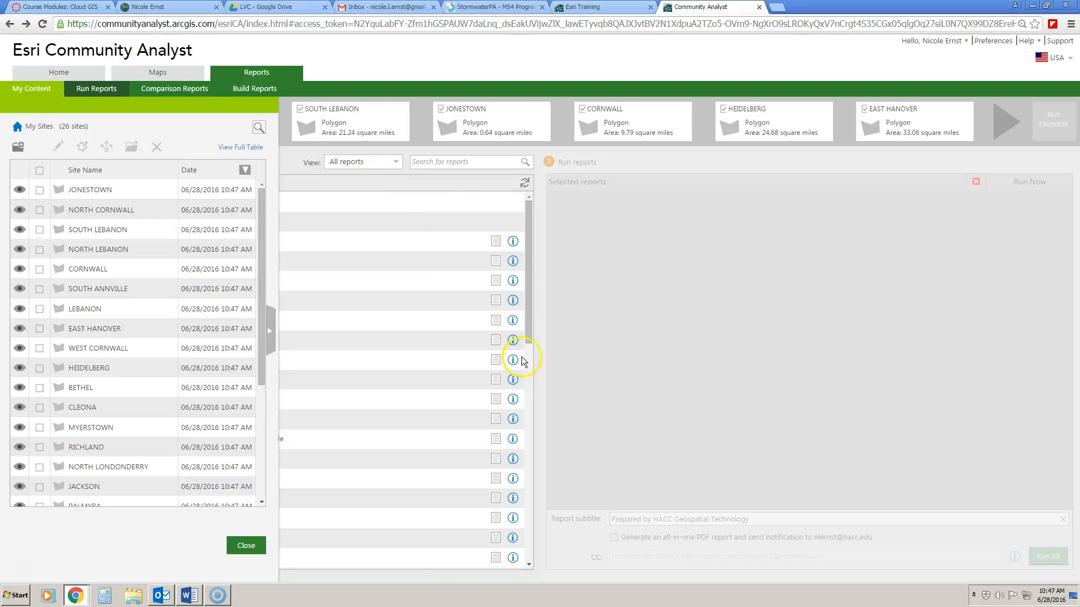
drag(529, 332, 529, 406)
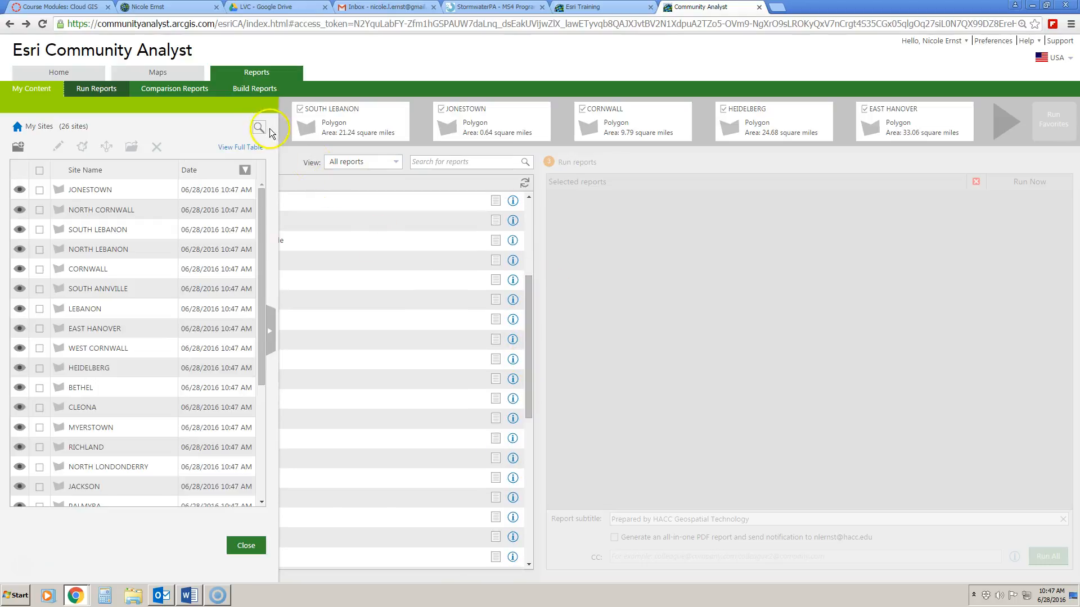
click(243, 544)
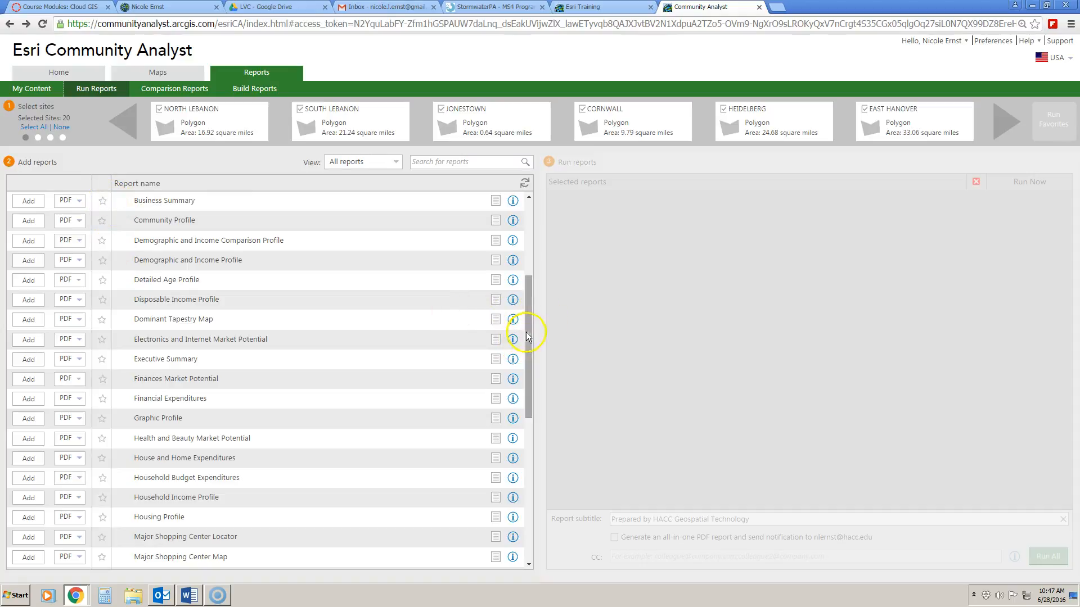
drag(528, 323, 520, 242)
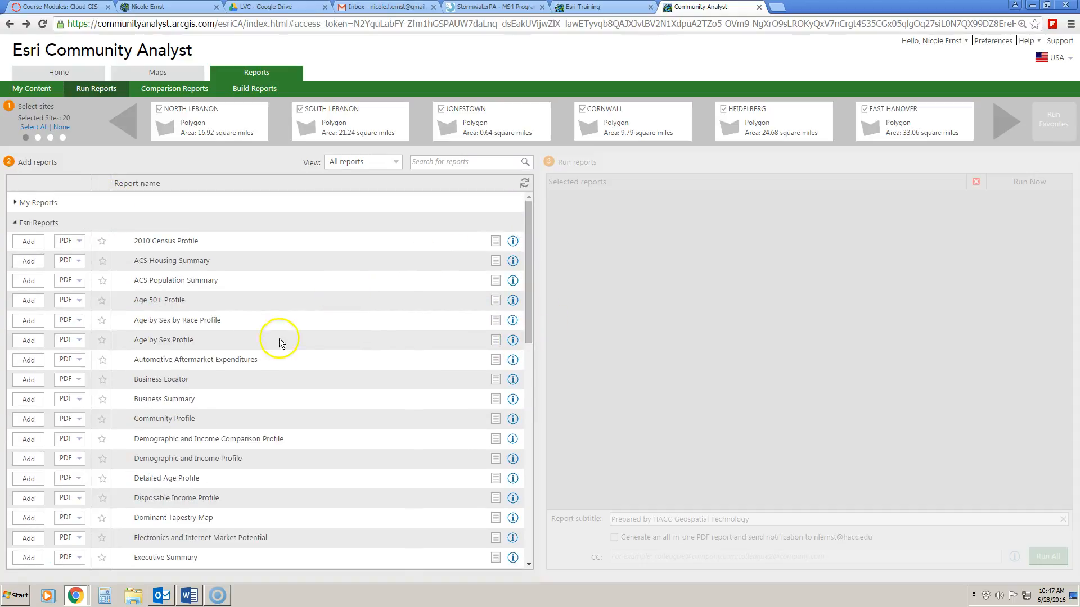
click(496, 243)
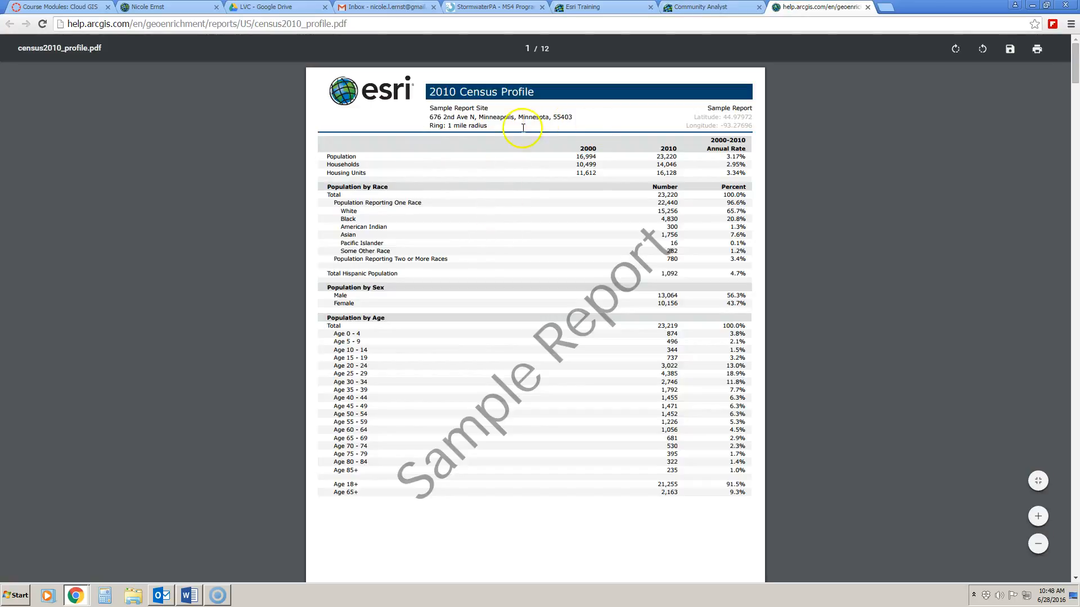
scroll(528, 471, down, 1)
scroll(374, 202, up, 1)
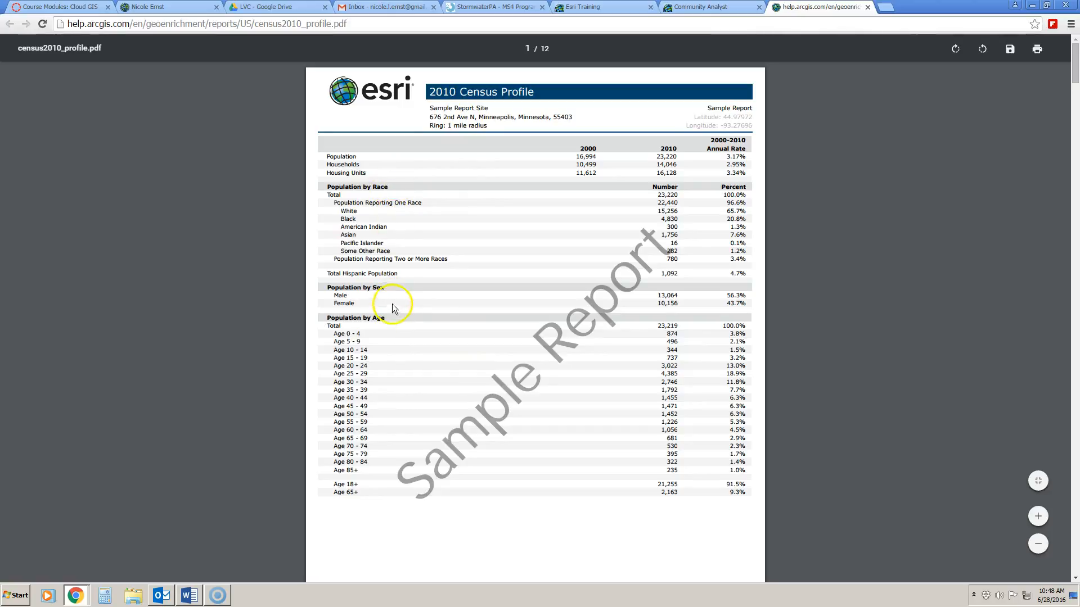
scroll(395, 300, down, 10)
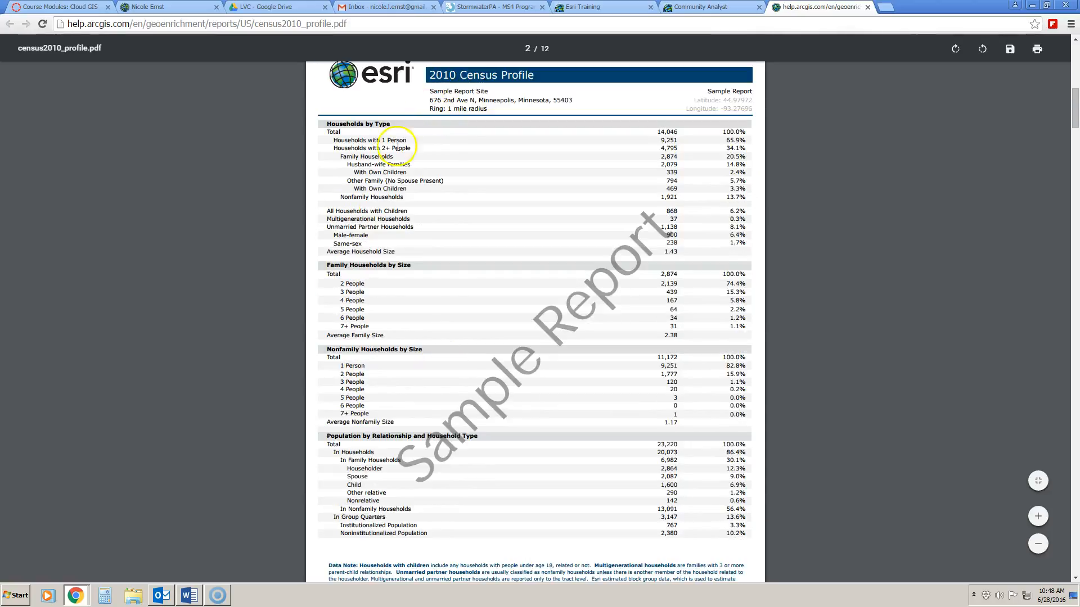
scroll(397, 365, down, 6)
scroll(464, 393, down, 12)
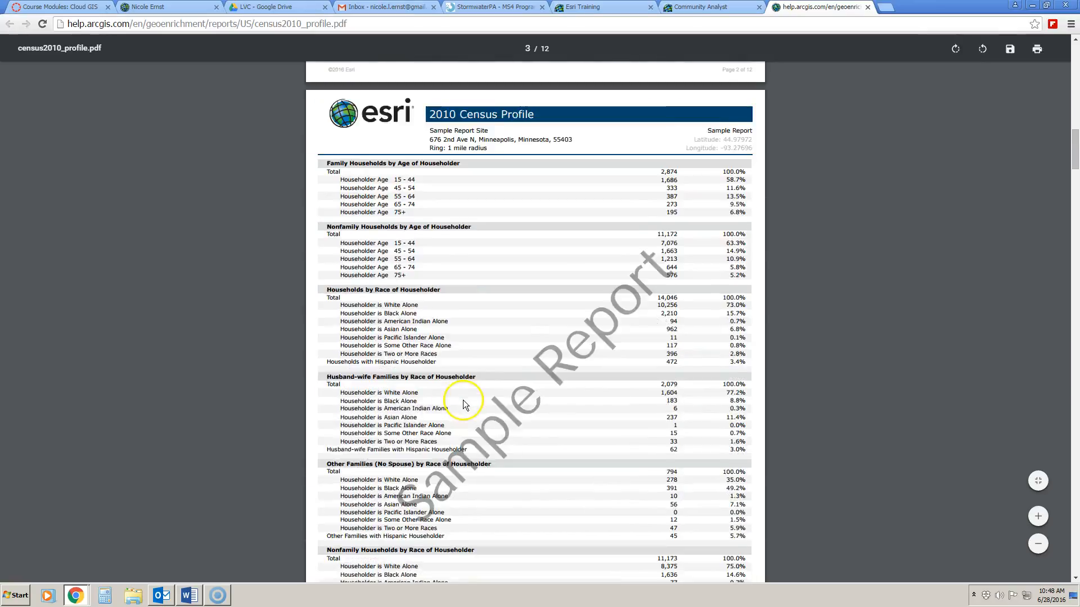
scroll(488, 366, down, 10)
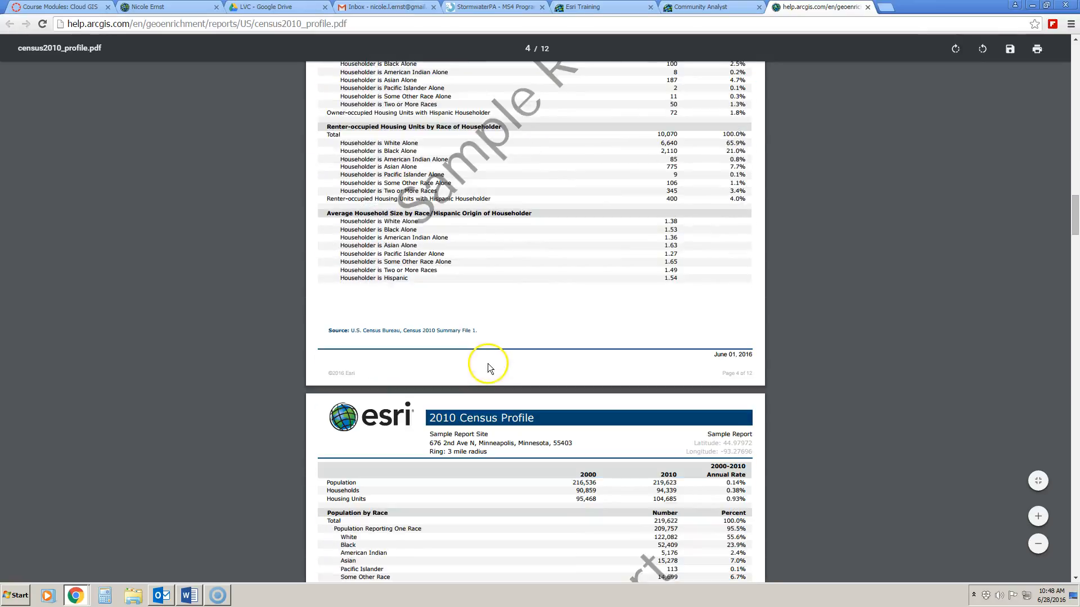
scroll(507, 363, down, 7)
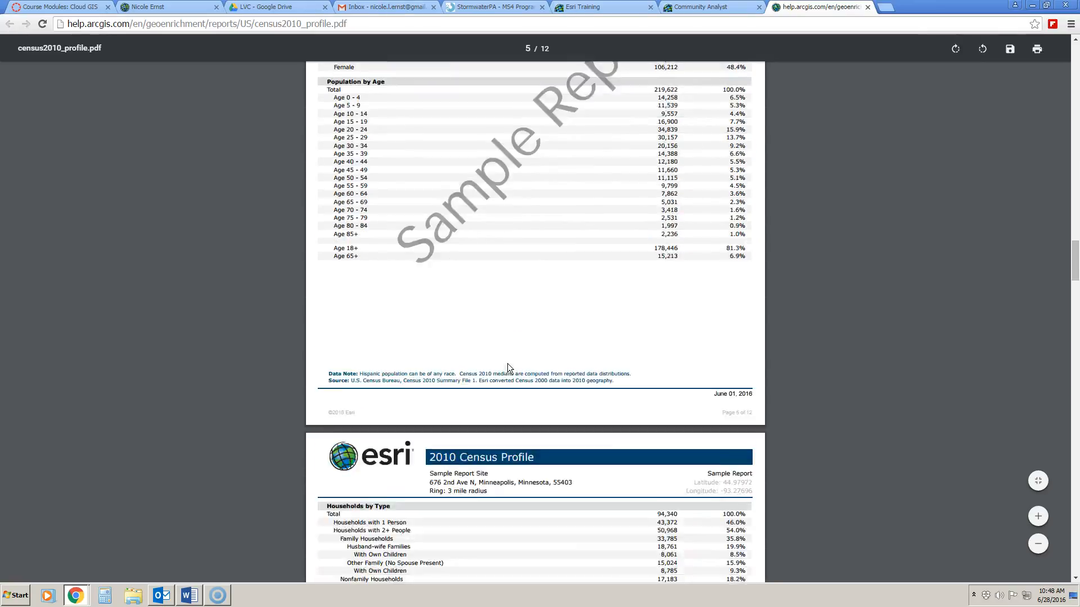
scroll(503, 352, up, 8)
scroll(515, 338, down, 12)
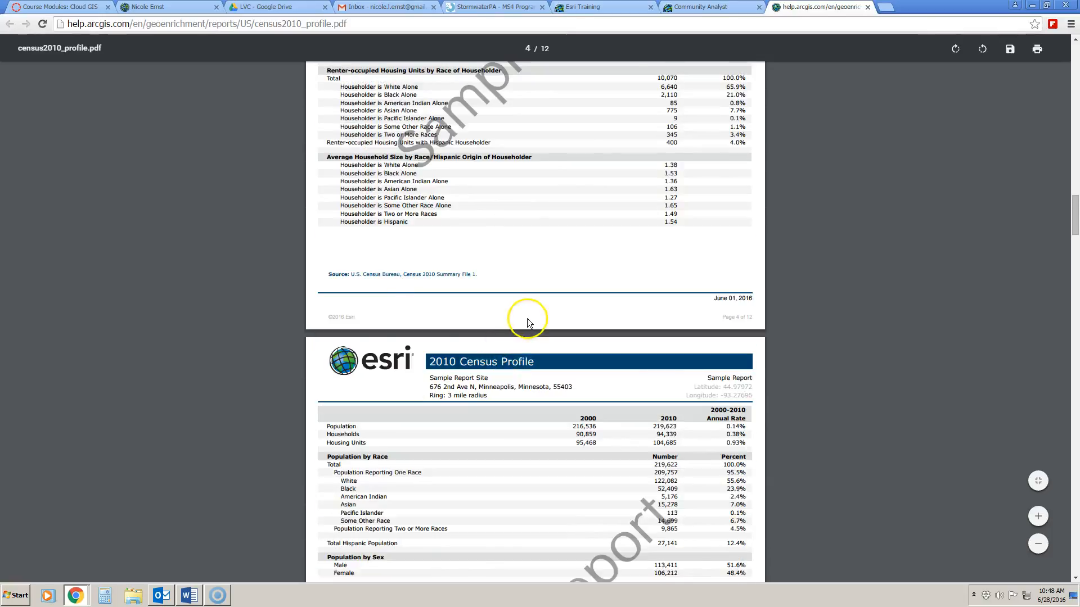
scroll(528, 318, up, 4)
click(867, 7)
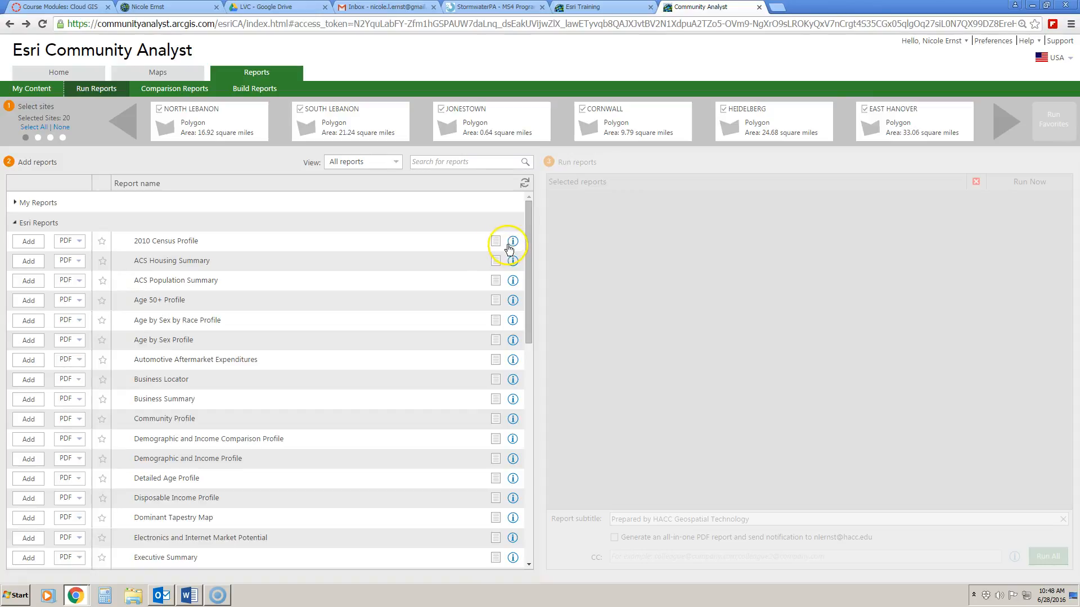
Browse the report catalog, checking 2010 Census Profile output formats without changing them.
mouse_move(513, 245)
mouse_move(528, 298)
mouse_down()
mouse_move(523, 382)
mouse_move(531, 292)
mouse_up()
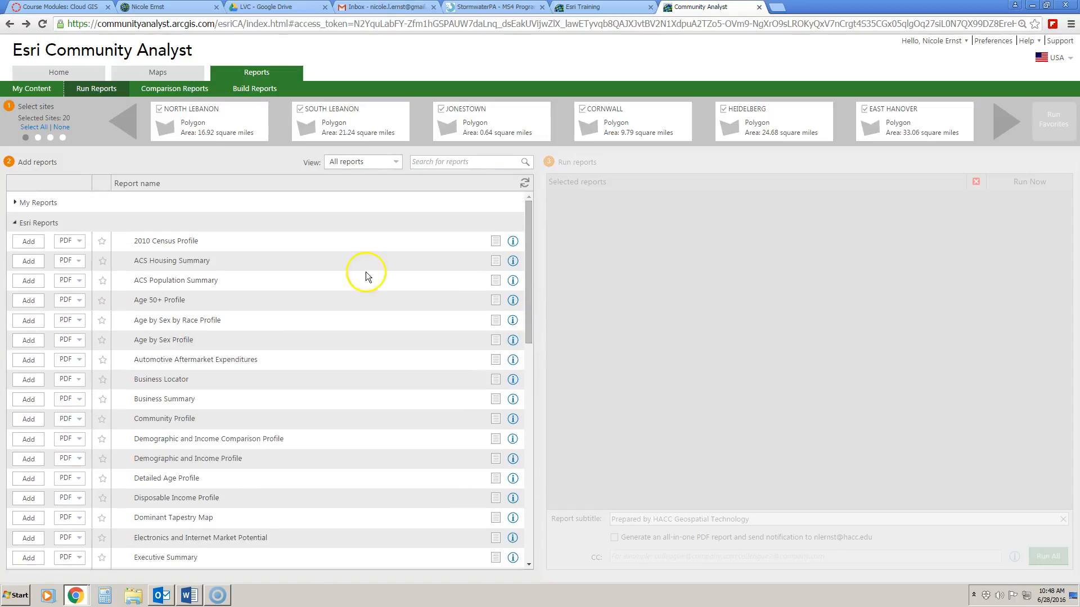
click(79, 242)
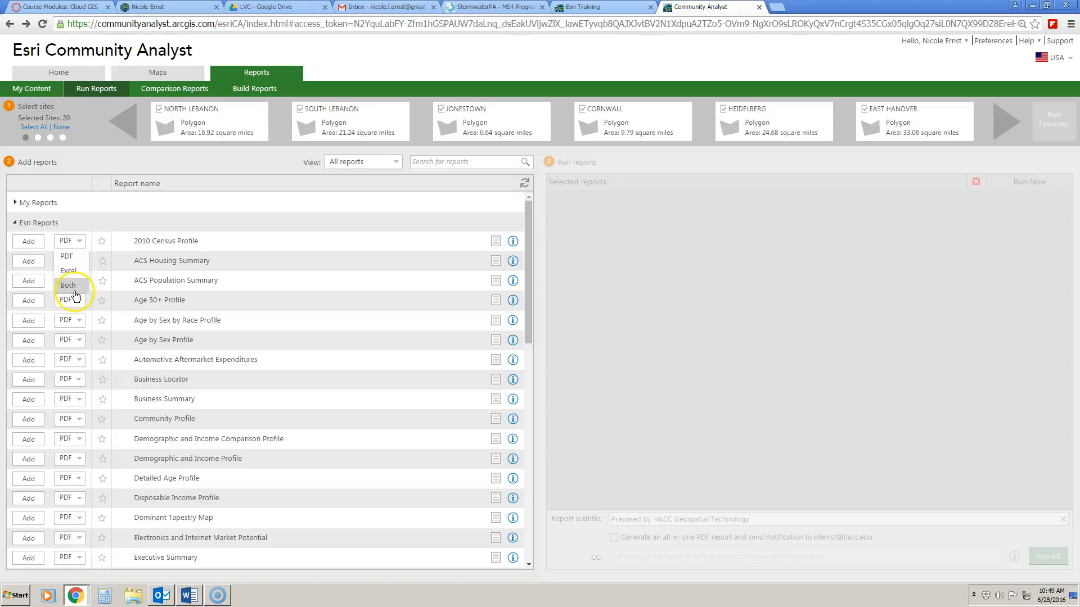
click(108, 213)
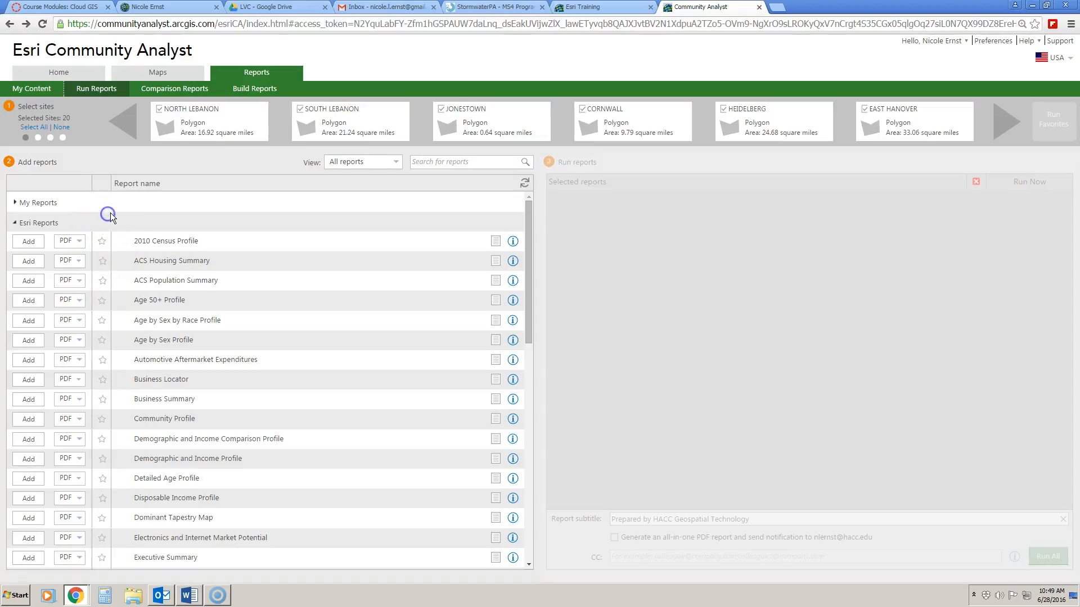
scroll(287, 450, down, 2)
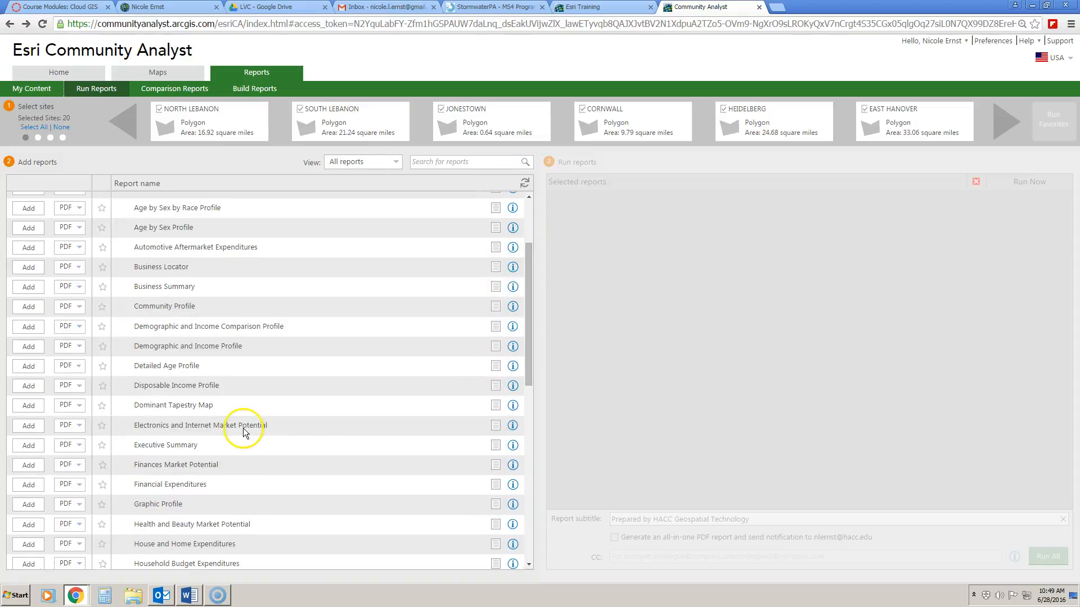
scroll(243, 431, down, 2)
scroll(243, 431, up, 3)
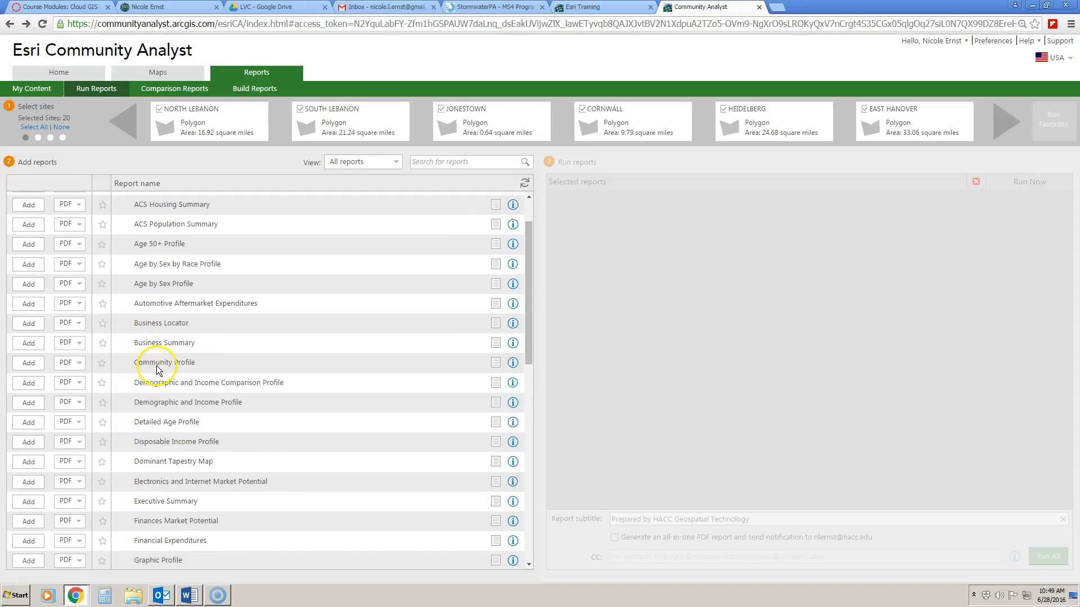
Add the Business Summary report for every site with output set to Both (PDF and Excel).
click(71, 343)
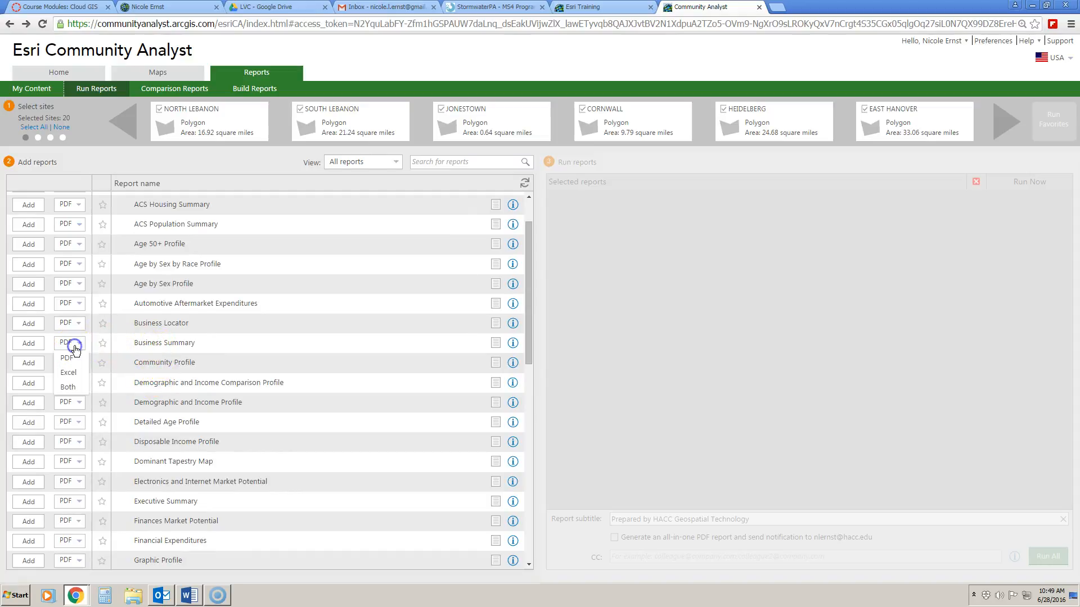
click(71, 387)
click(31, 344)
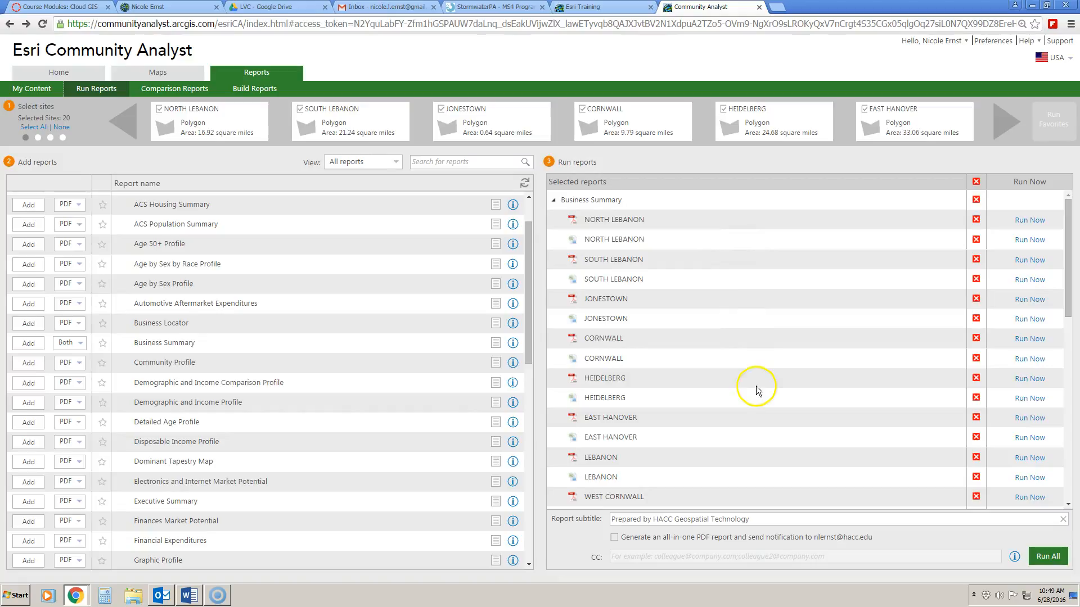
Replace the organisation in the report subtitle so it reads 'Prepared by' plus the preparer's name.
drag(754, 519, 653, 518)
key(BackSpace)
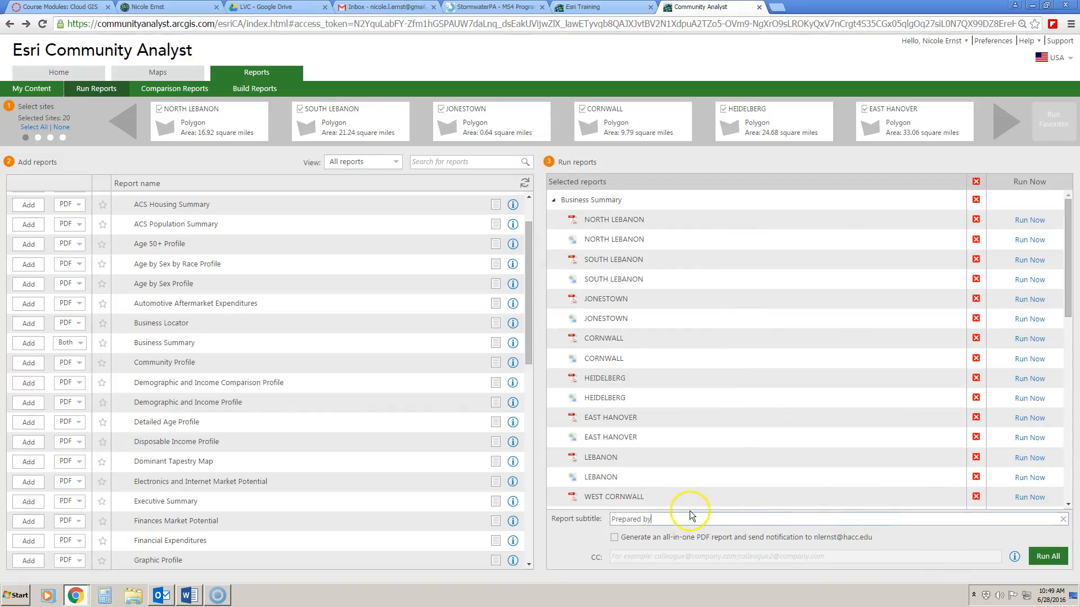
click(666, 518)
text(Nicole Ernst)
scroll(1034, 465, down, 2)
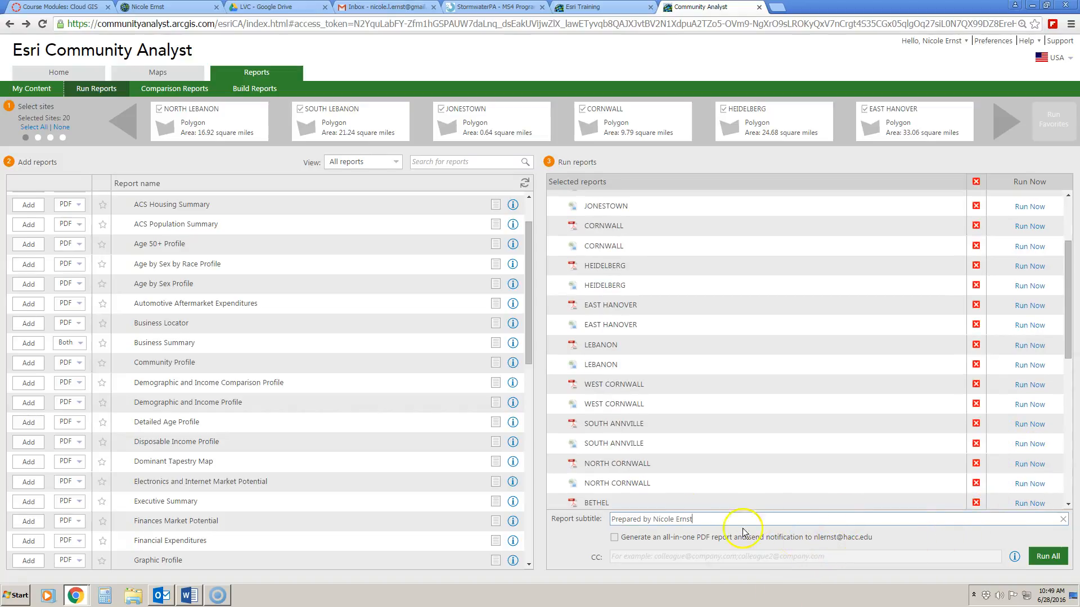
drag(1066, 333, 1068, 467)
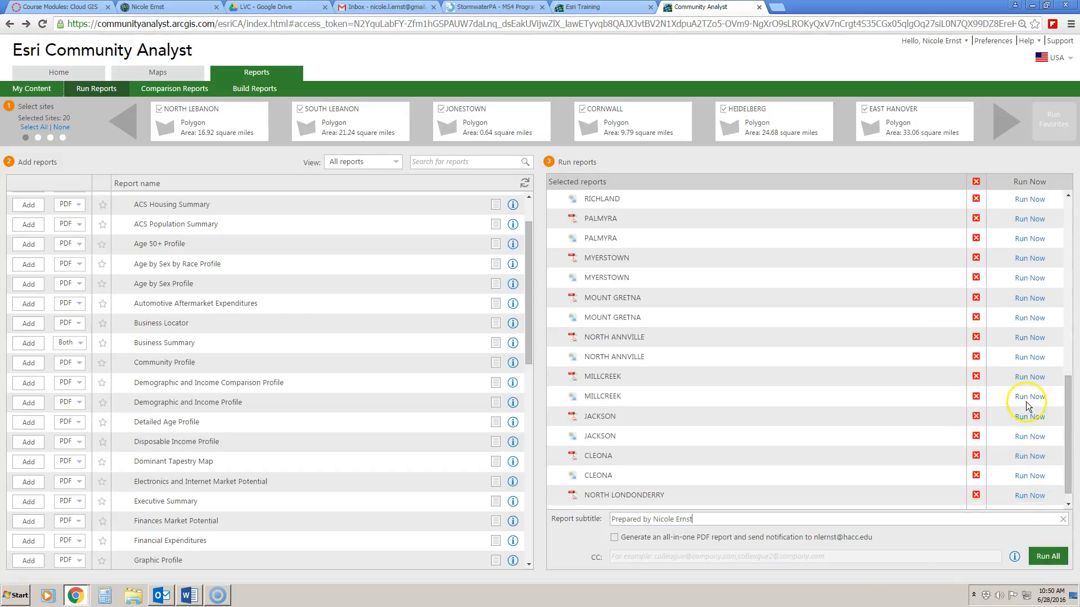
scroll(959, 314, up, 8)
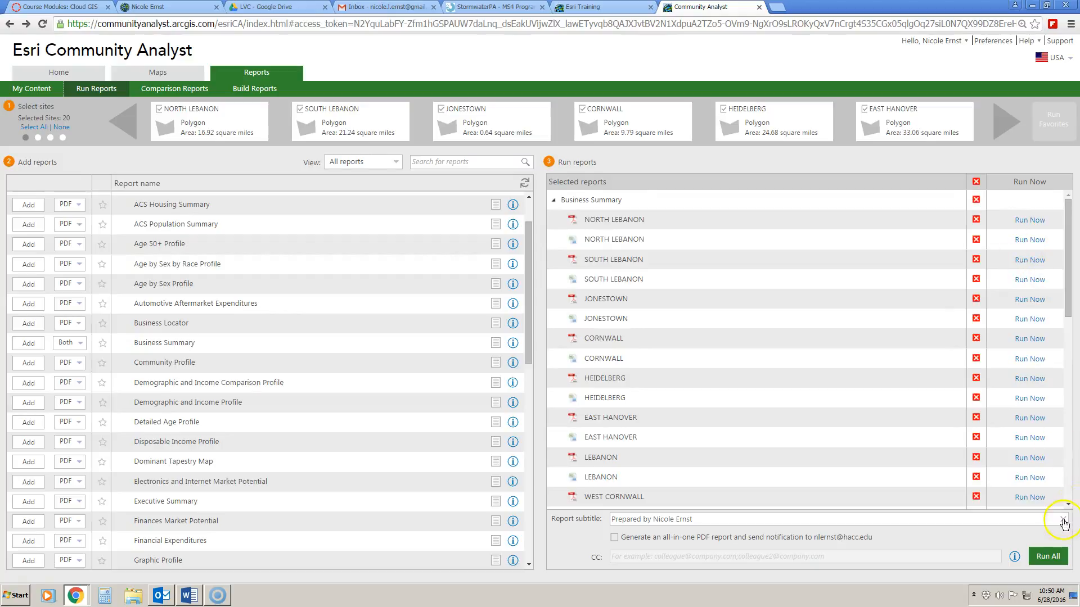
Run all queued reports and open the finished North Lebanon Business Summary PDF.
click(1041, 556)
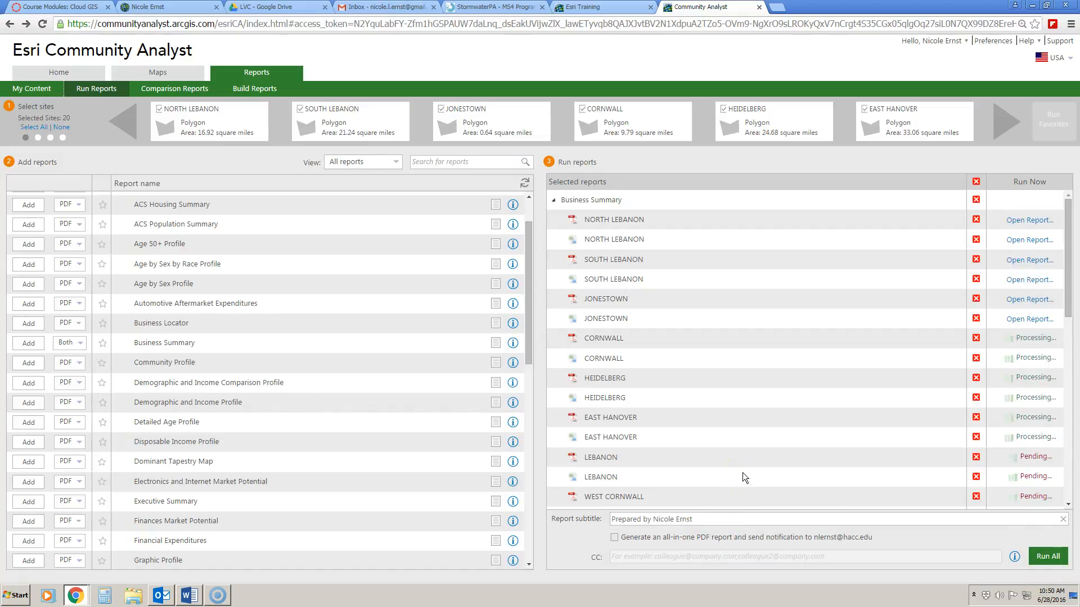
click(1029, 221)
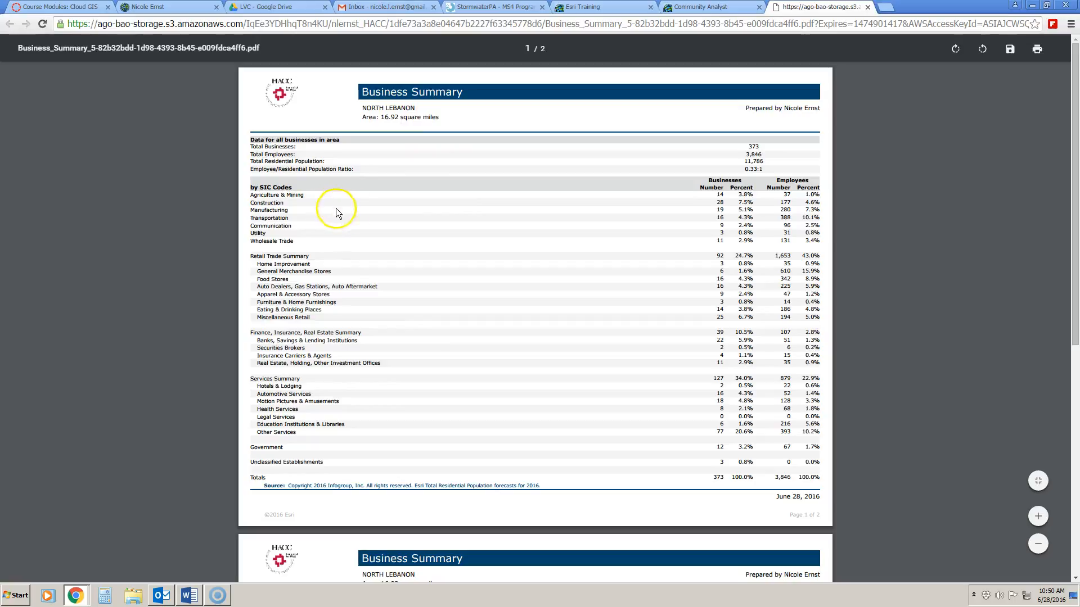
Review and close the North Lebanon Business Summary PDF, then tick 'Generate an all-in-one PDF report'.
scroll(337, 187, down, 7)
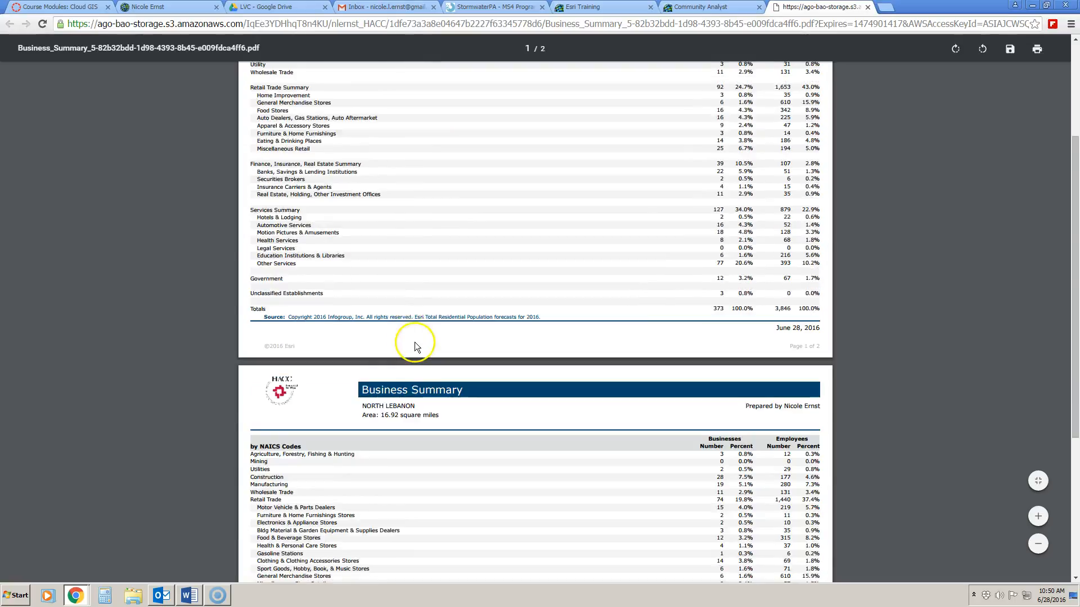
scroll(415, 347, up, 7)
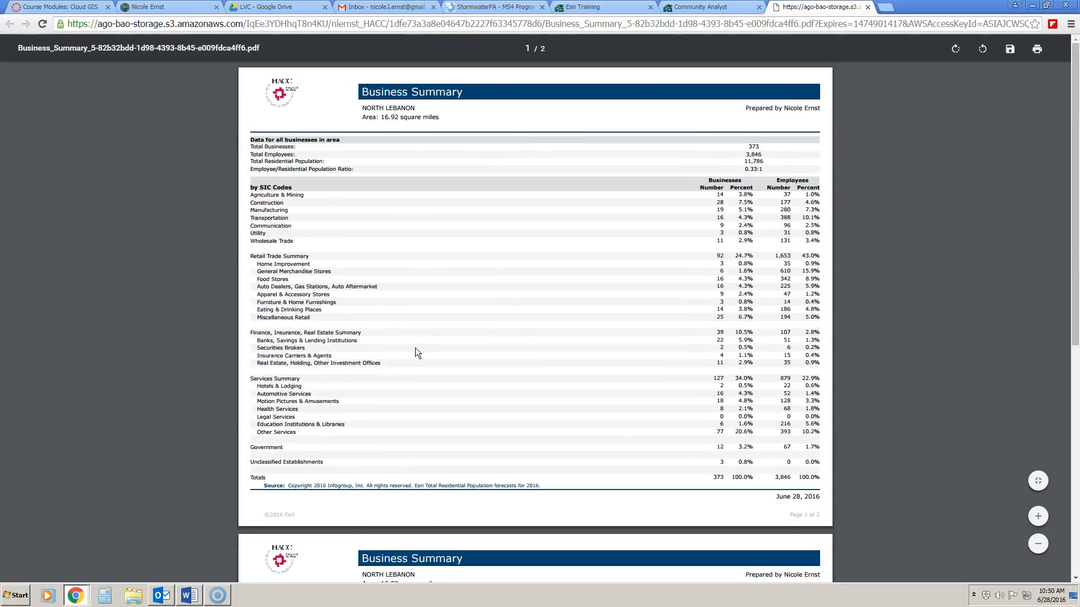
click(867, 8)
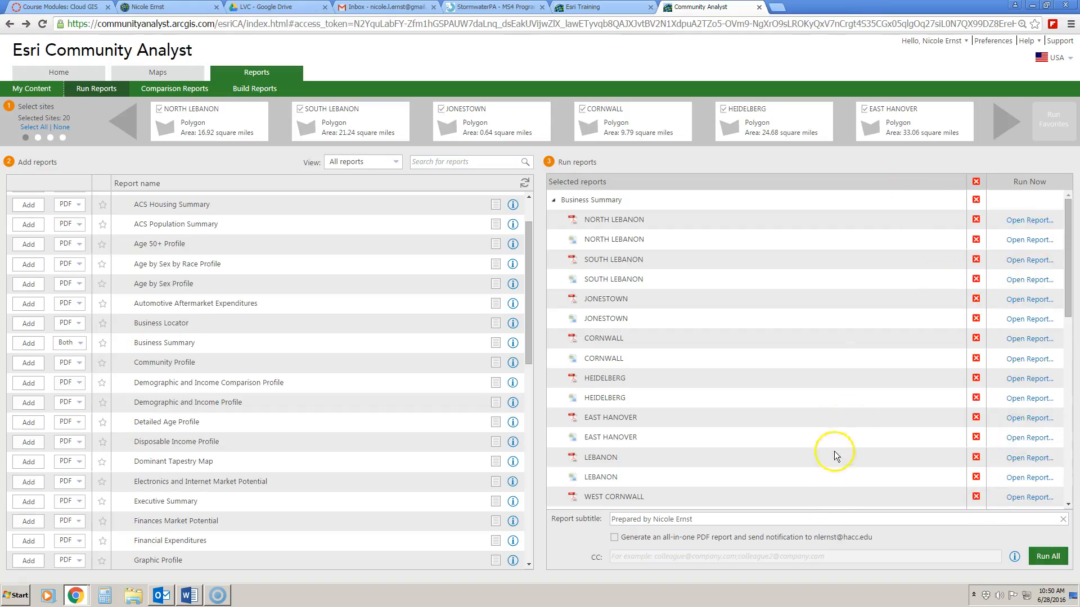
click(614, 538)
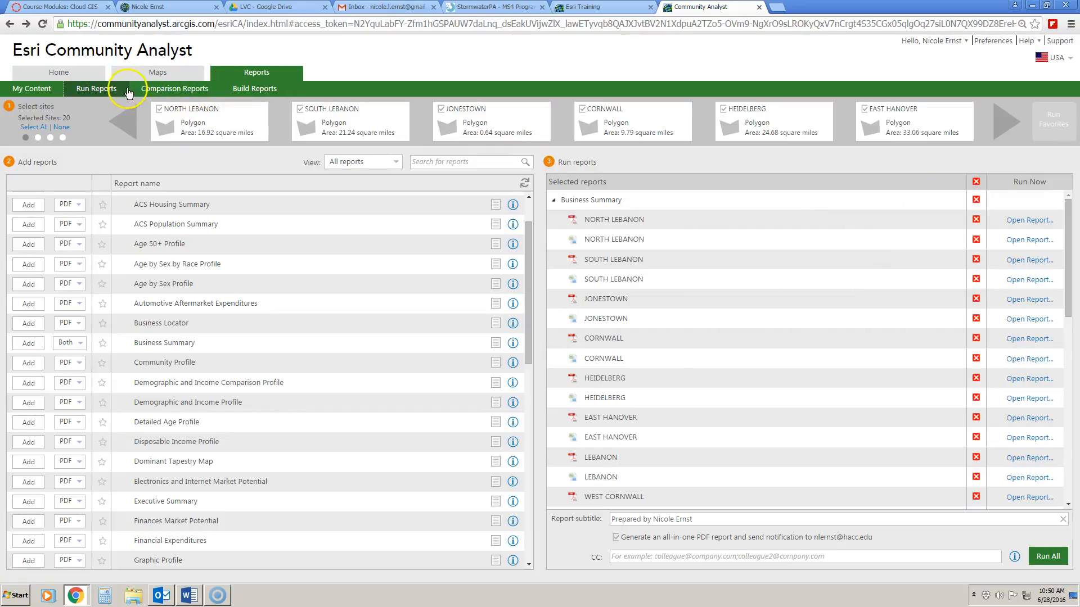
Open Comparison Reports and compare the township sites by 2016 income.
click(162, 90)
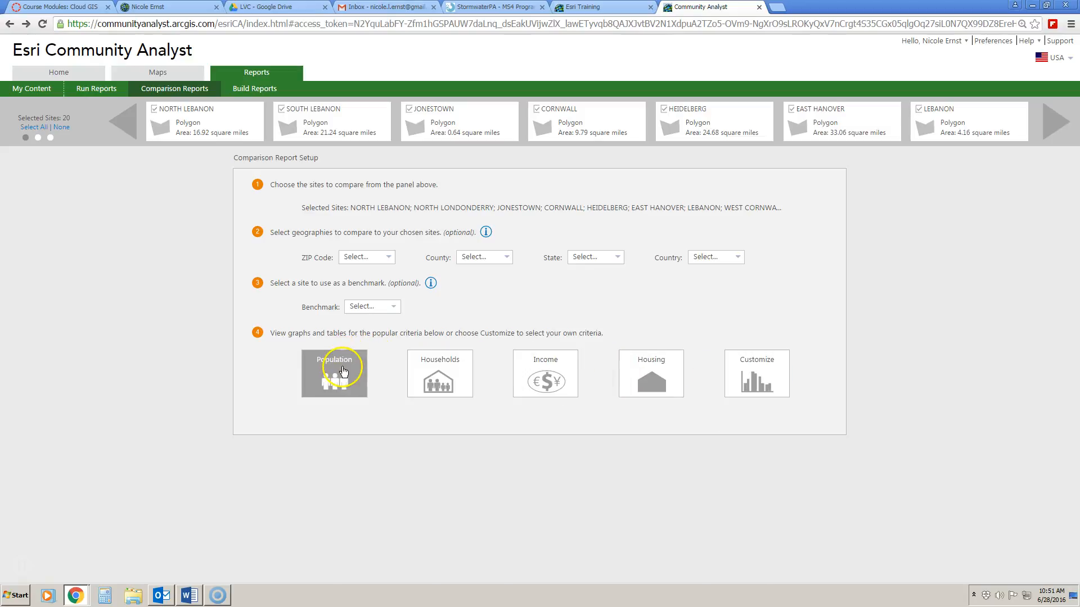
click(546, 380)
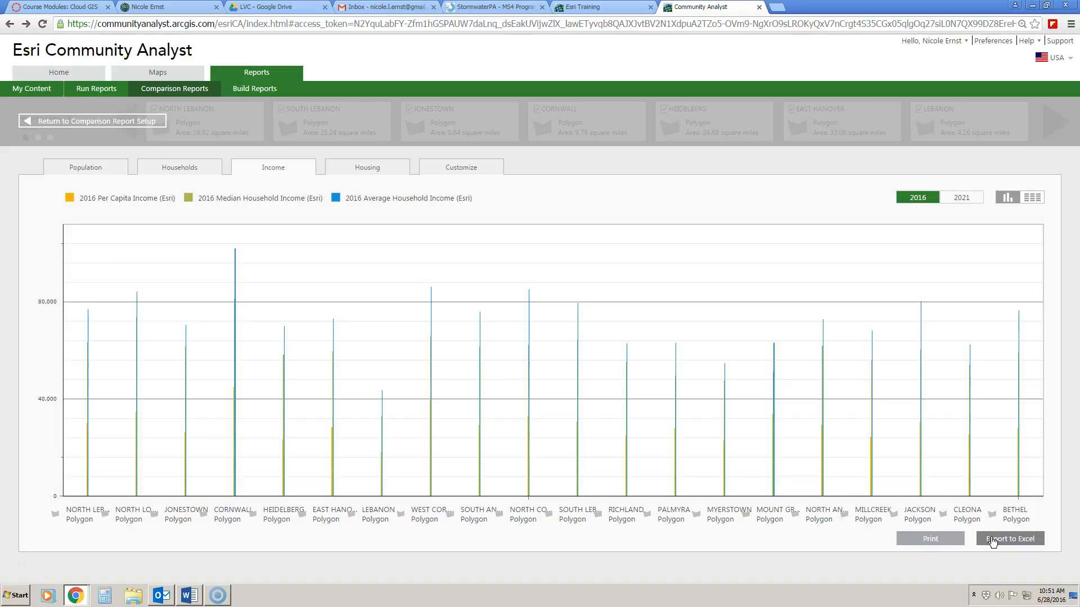
After reviewing the income chart, open Build Reports with its blank report template.
click(243, 91)
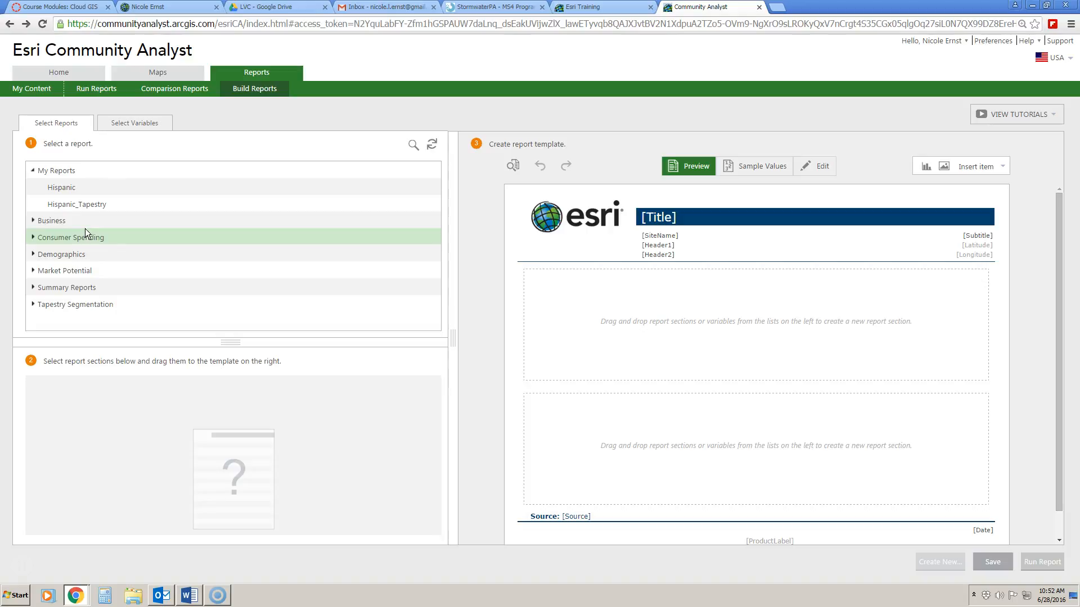
Drag the Demographics section into the report template.
drag(121, 254, 675, 407)
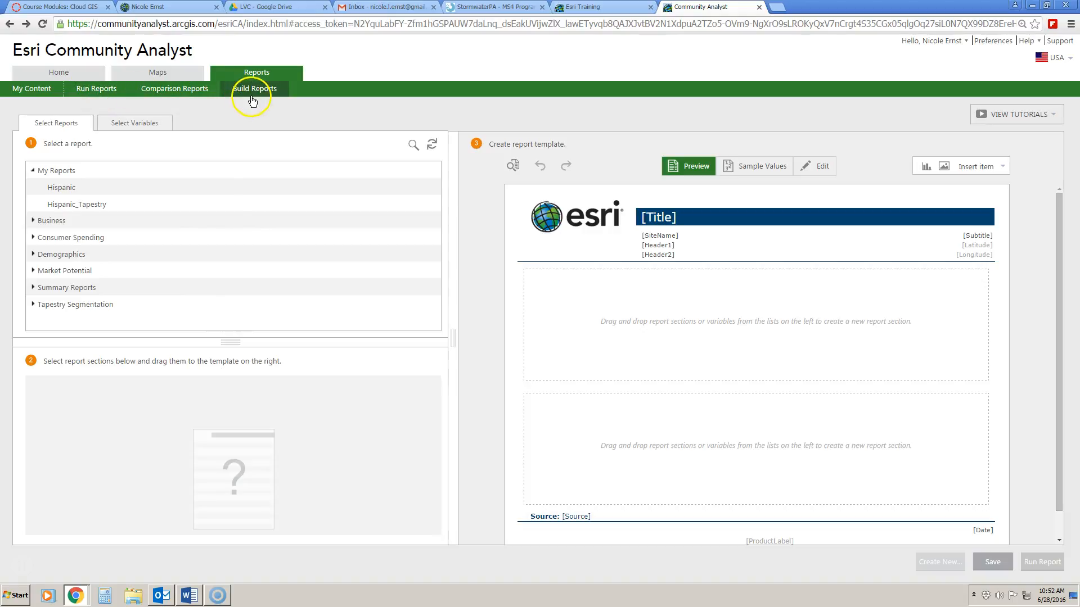
Return to the Maps page, finish with the imported sites, and show the saved sites list.
click(172, 72)
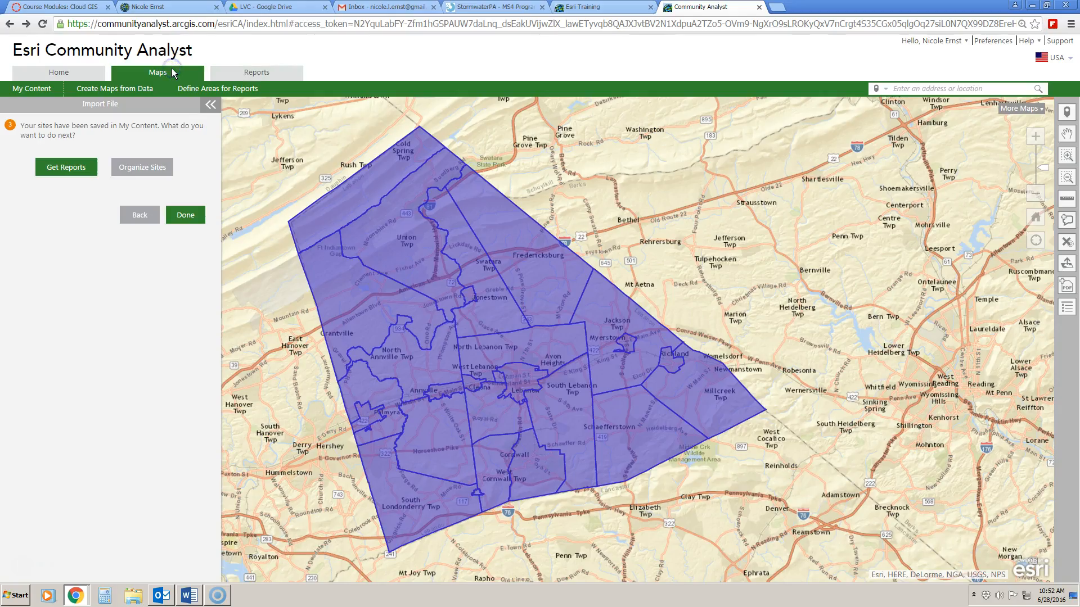
click(186, 216)
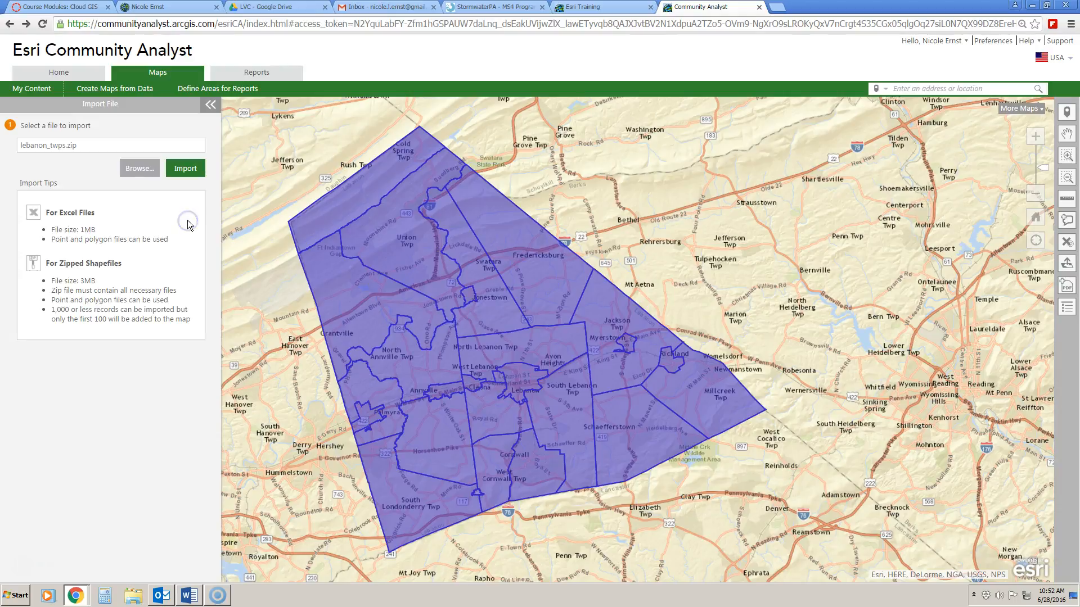
click(47, 89)
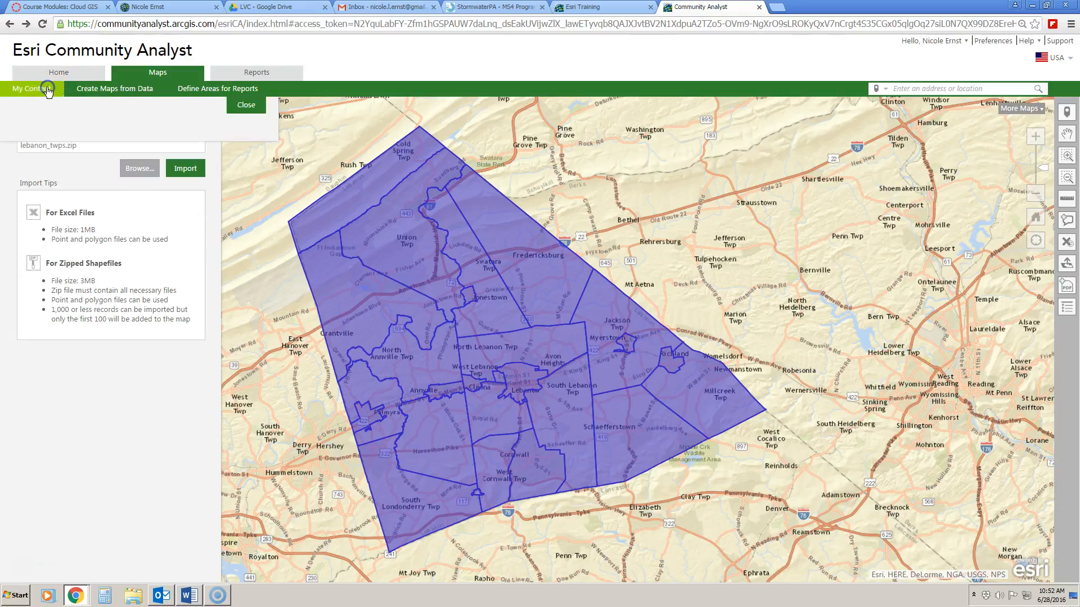
Hide the first 16 township sites on the map, Jonestown through Jackson.
click(20, 189)
click(20, 212)
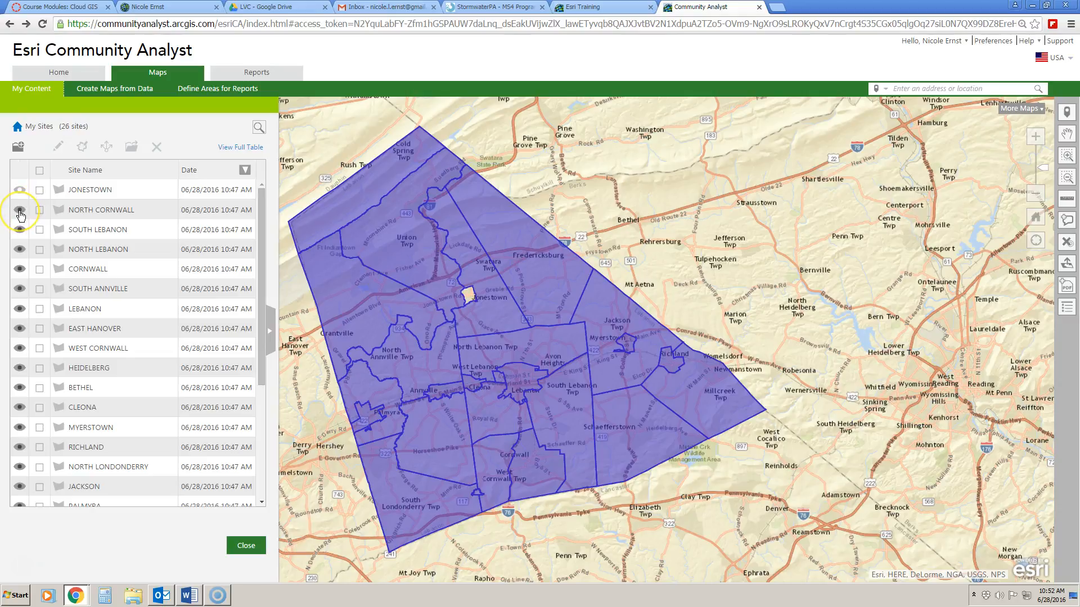
click(19, 229)
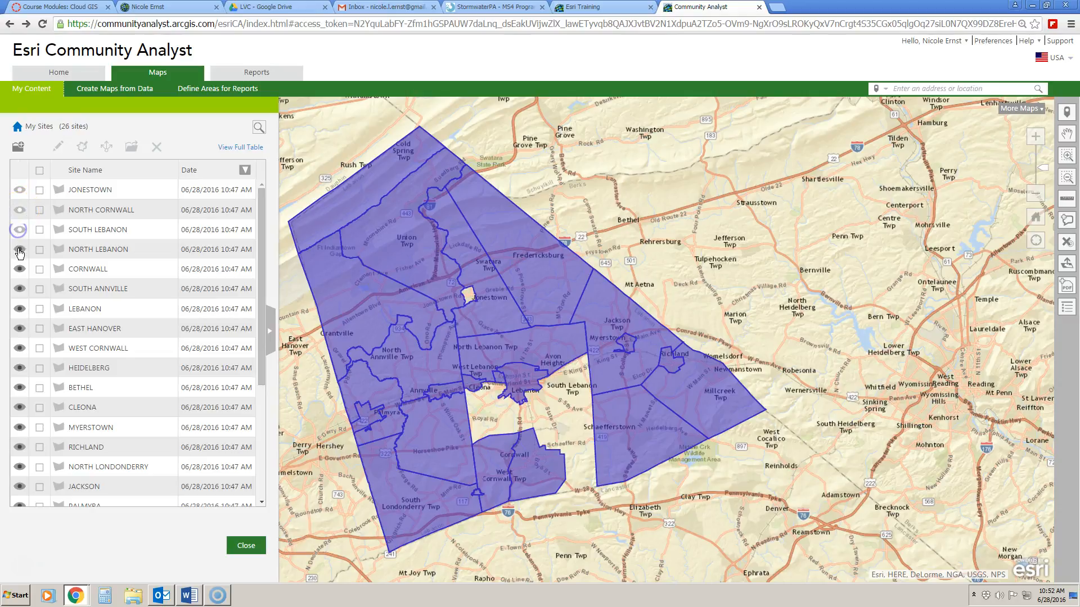
click(19, 249)
click(19, 268)
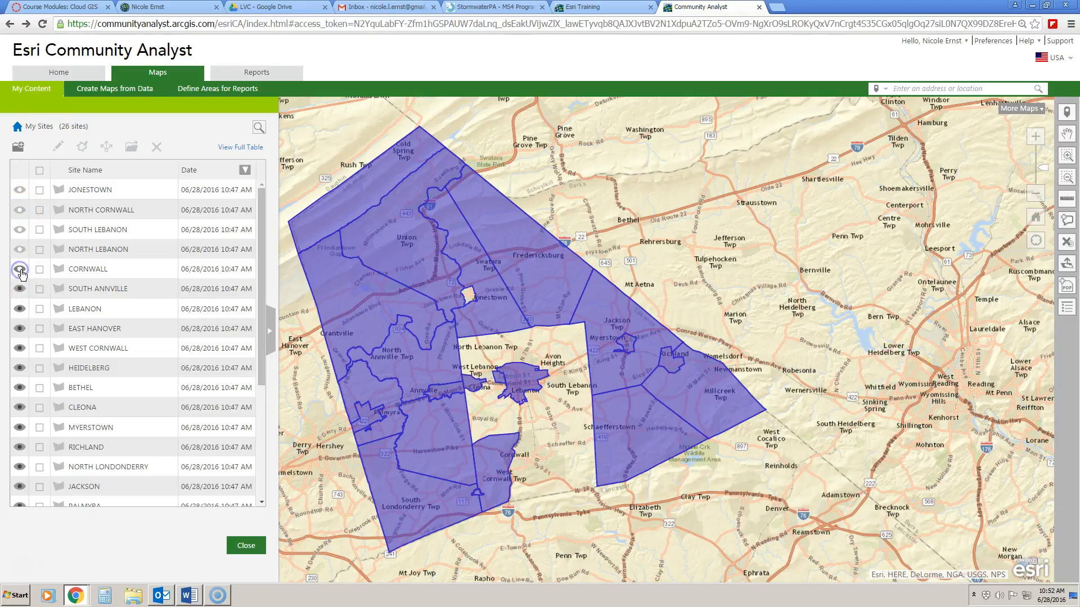
click(19, 288)
click(19, 309)
click(19, 328)
click(19, 348)
click(19, 368)
click(19, 387)
click(19, 407)
click(19, 428)
click(19, 448)
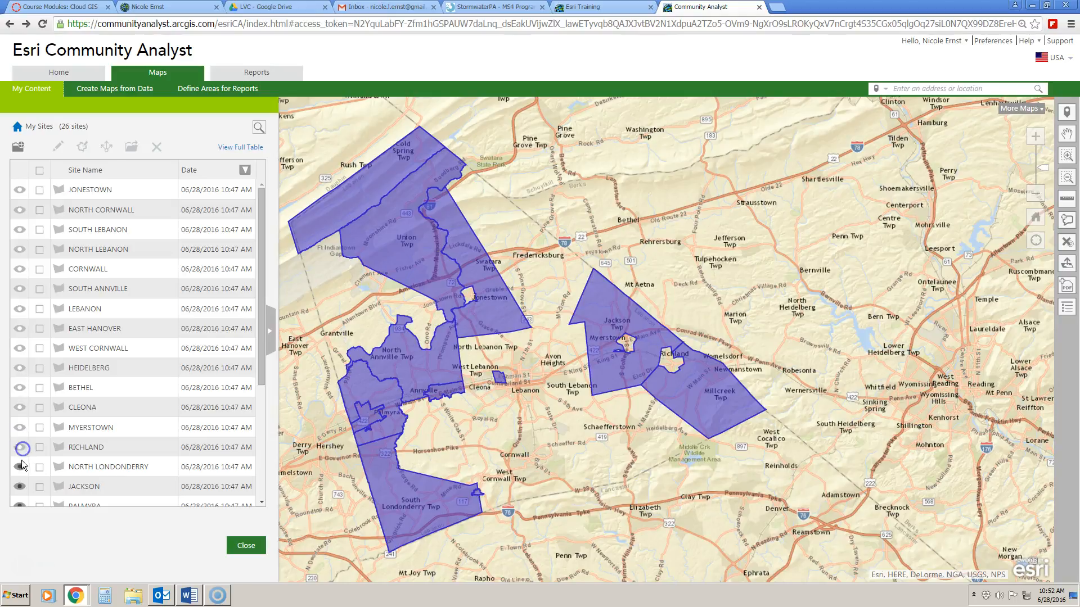
click(19, 467)
click(20, 486)
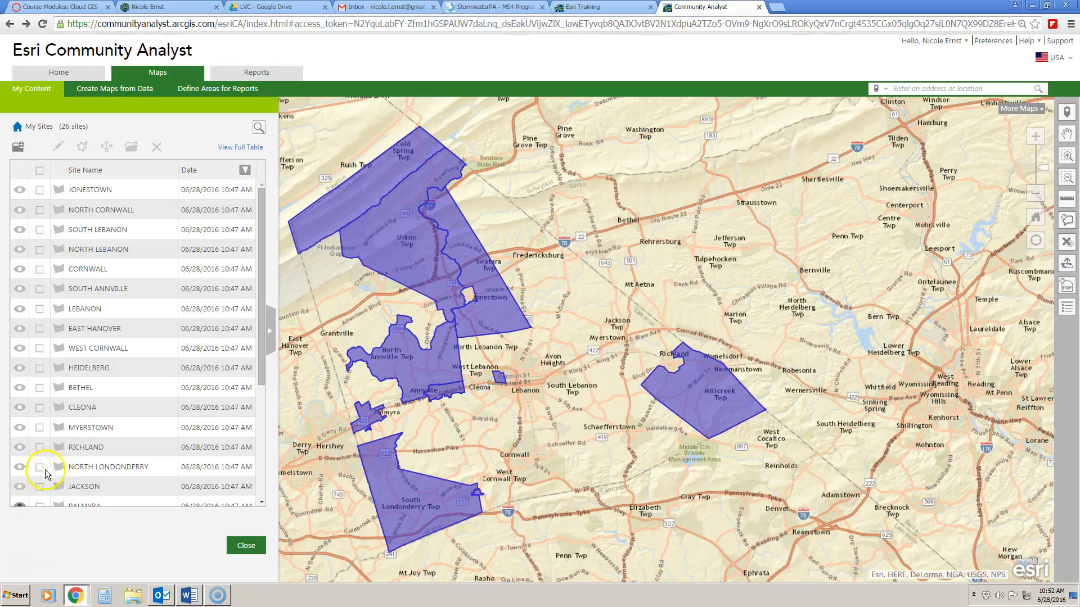
Hide the remaining ten sites, South Londonderry through Palmyra.
click(256, 468)
click(19, 498)
click(19, 478)
click(20, 457)
click(19, 438)
click(19, 418)
click(19, 398)
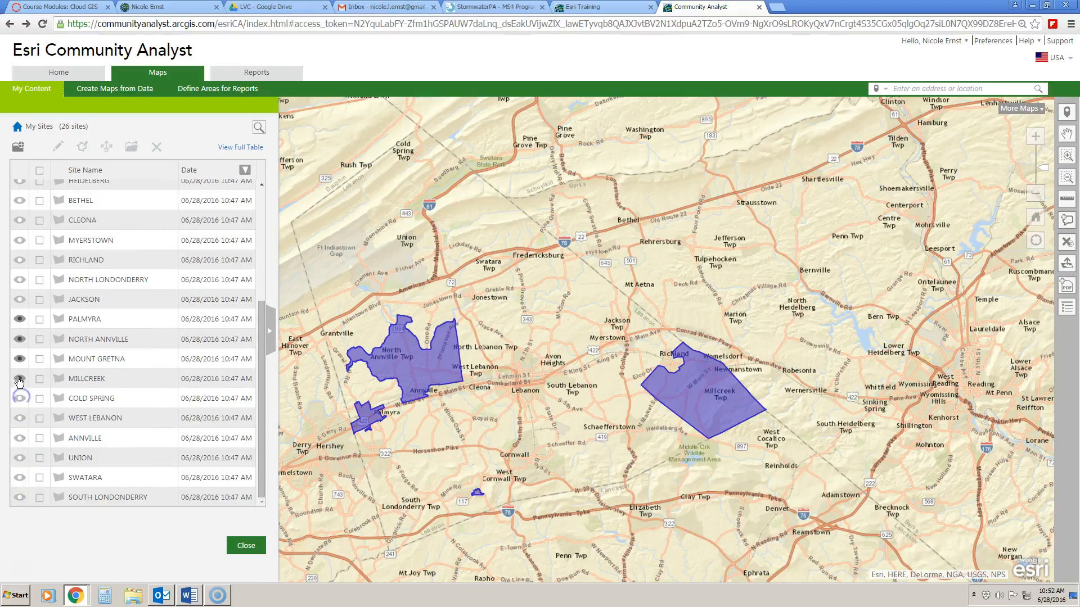
click(19, 379)
click(19, 359)
click(20, 339)
click(21, 319)
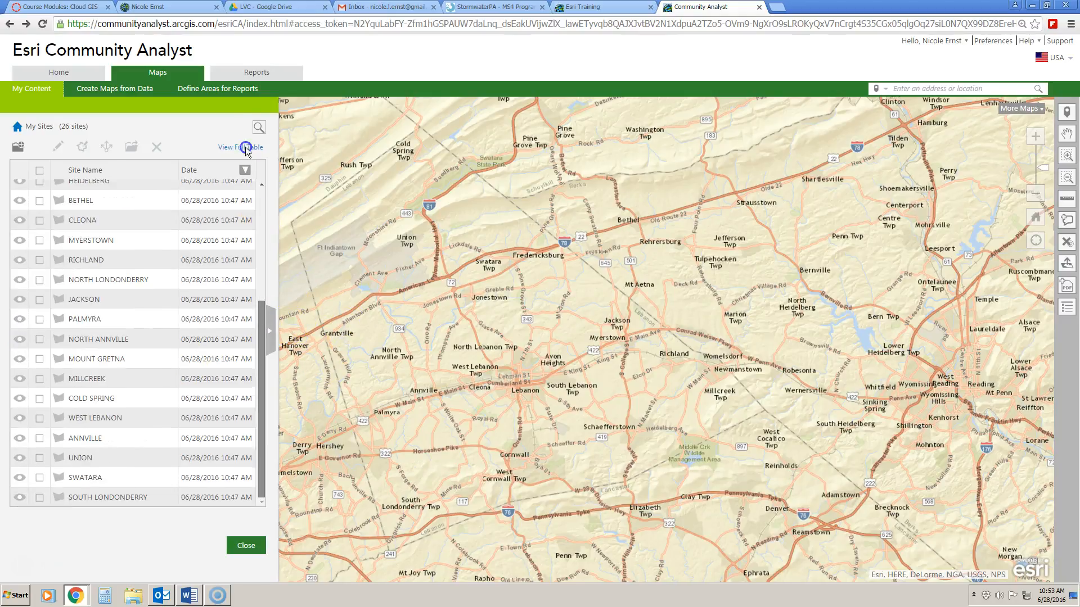
Choose Select Geography from Define Areas and browse the full list, trying ZIP Codes and Census Tracts.
click(191, 93)
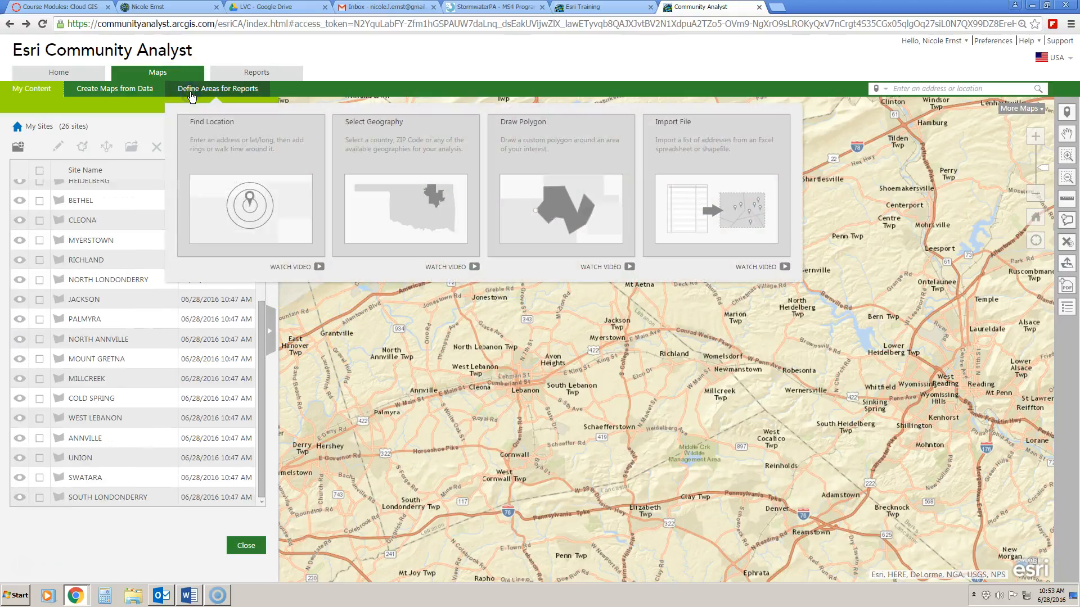
click(198, 92)
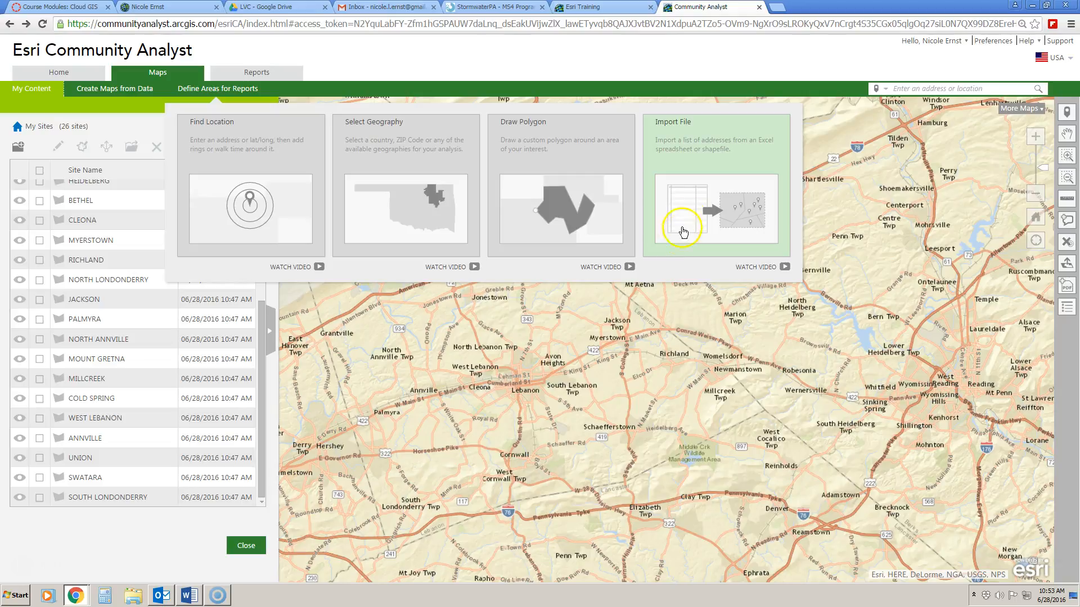
click(726, 168)
click(404, 207)
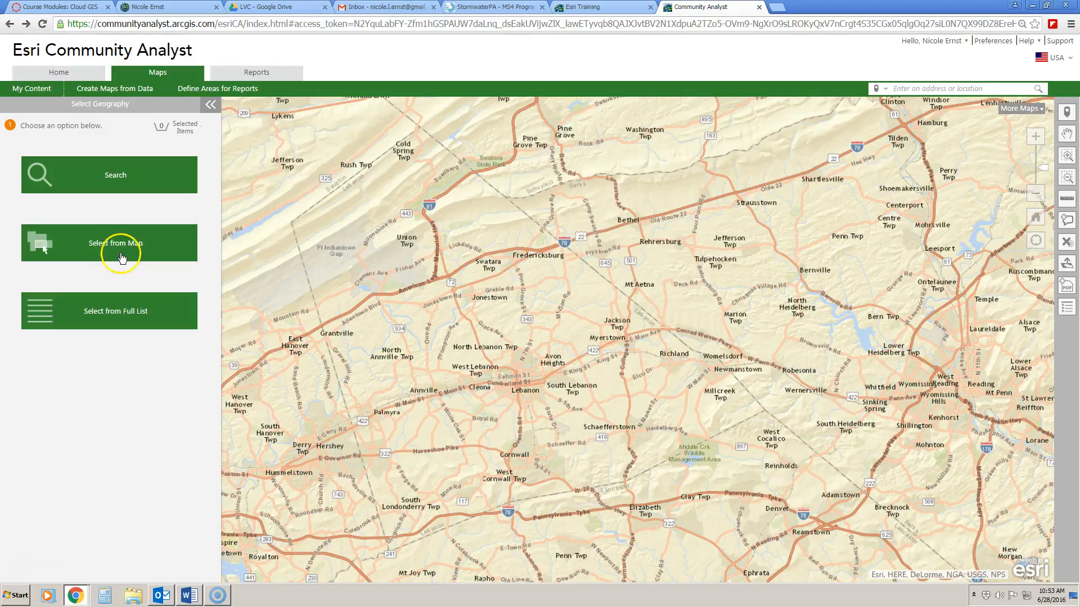
click(117, 318)
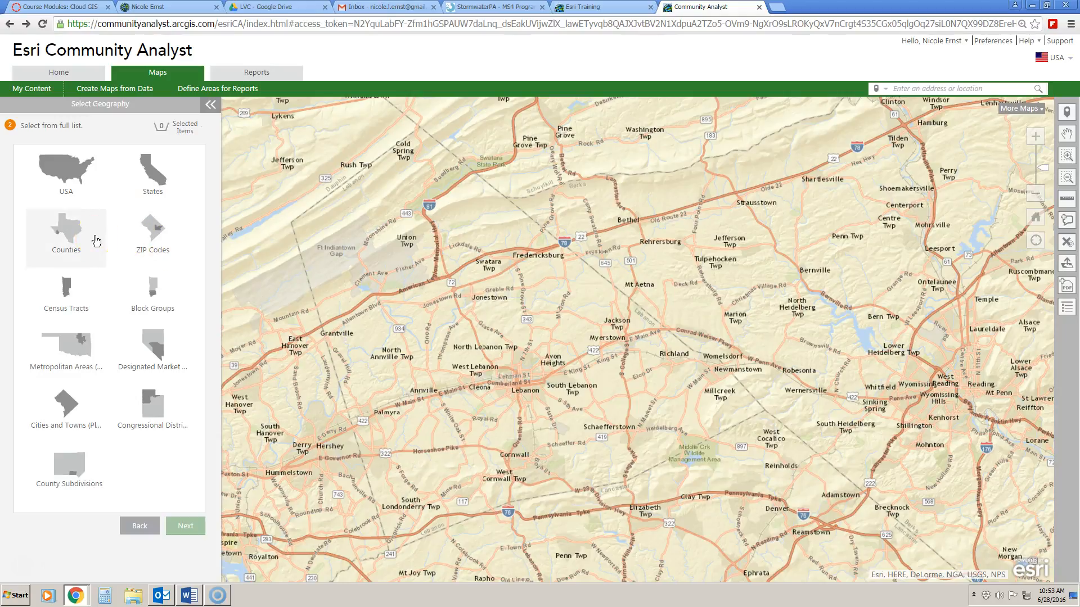
click(148, 238)
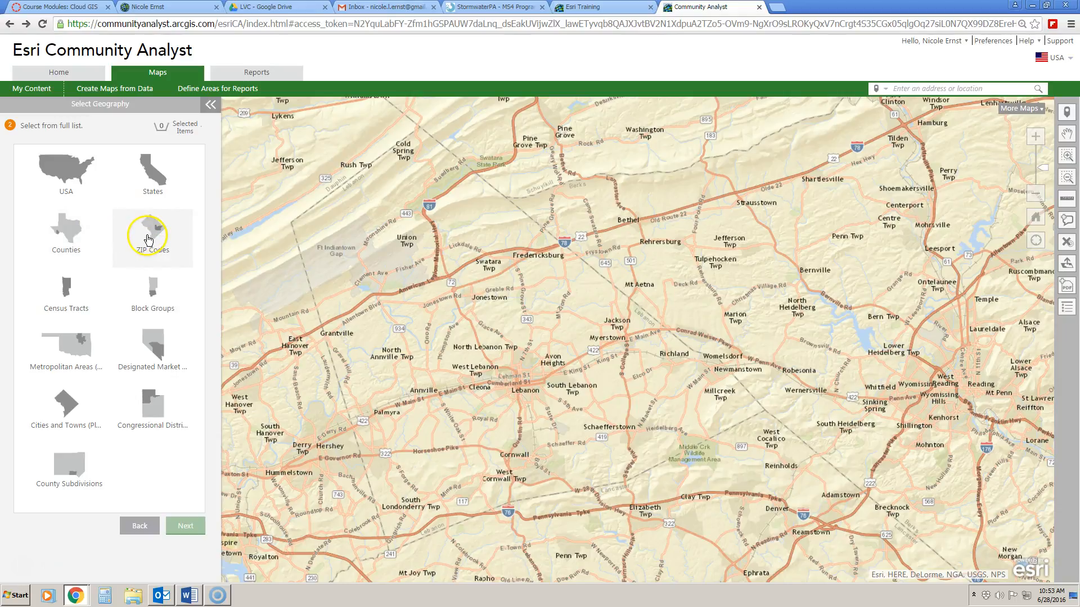
click(94, 296)
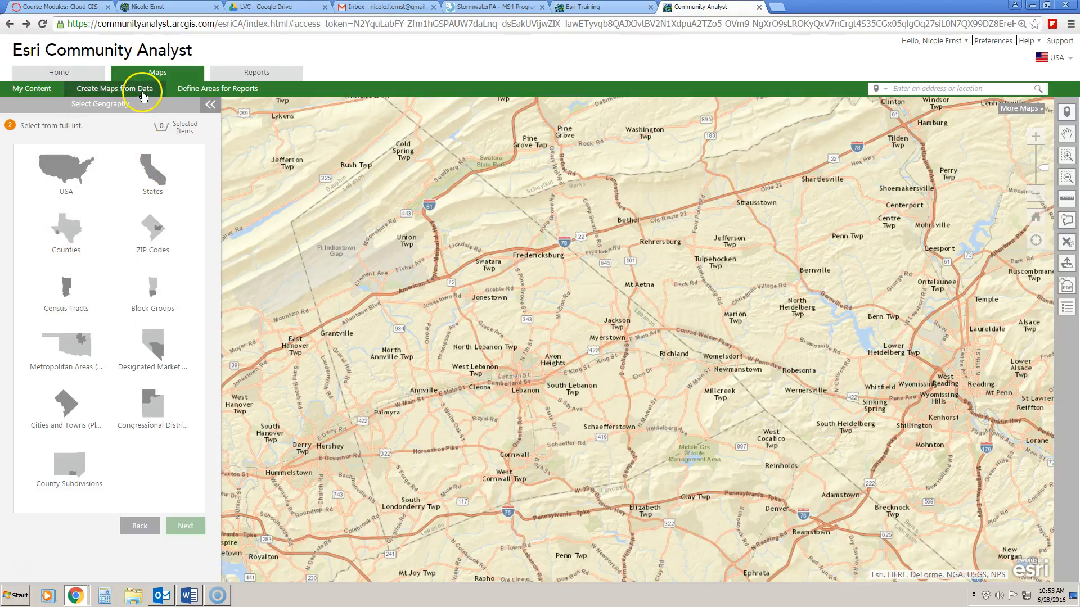
mouse_move(183, 93)
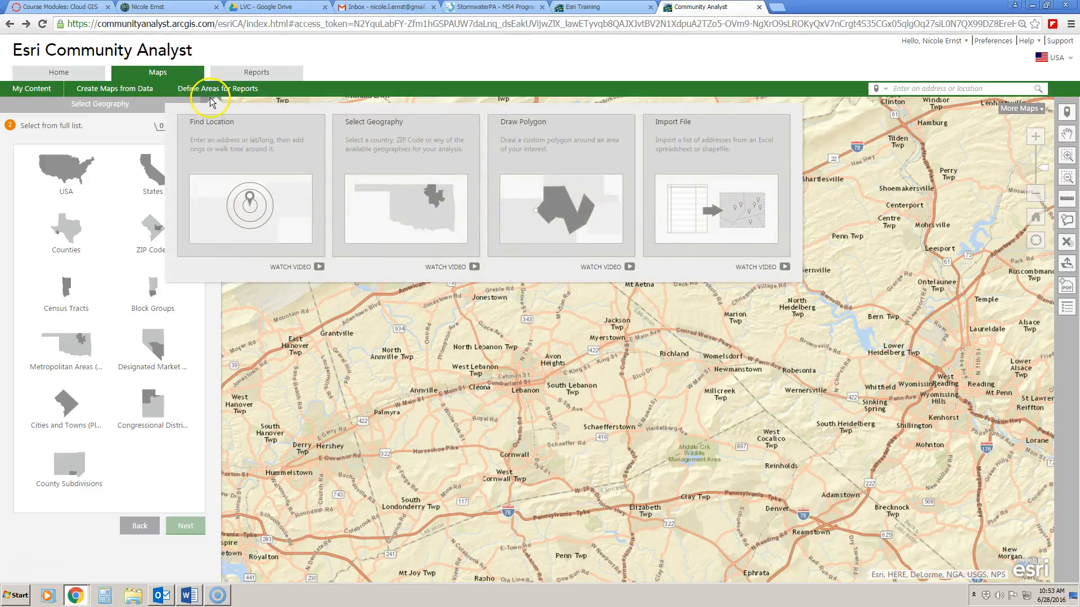
Locate 1117 School House Road, Annville, PA 17003 and name it East Hanover Township Office.
click(252, 227)
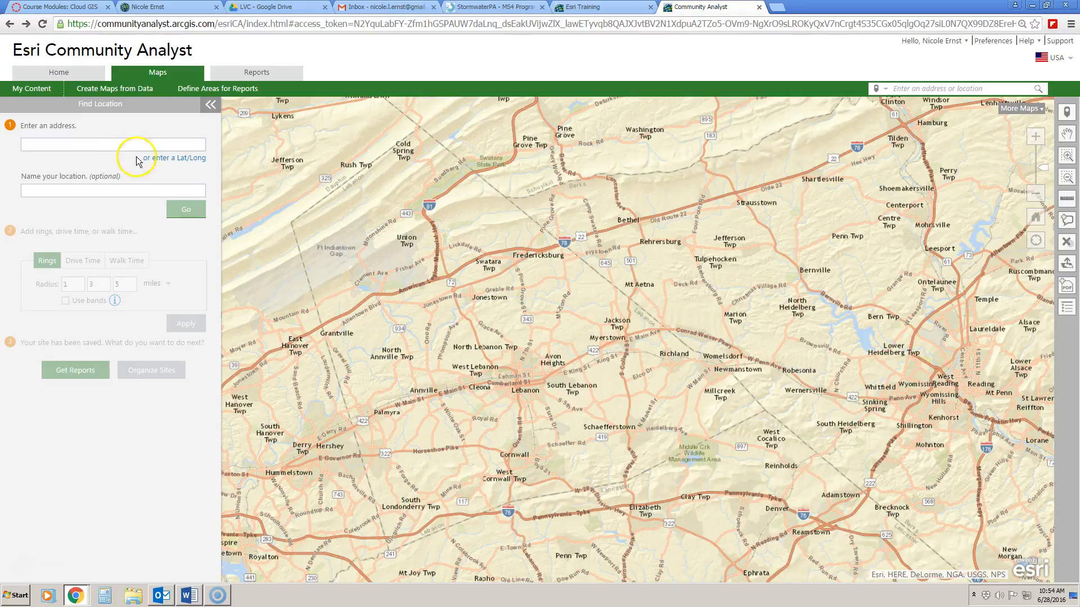
click(89, 147)
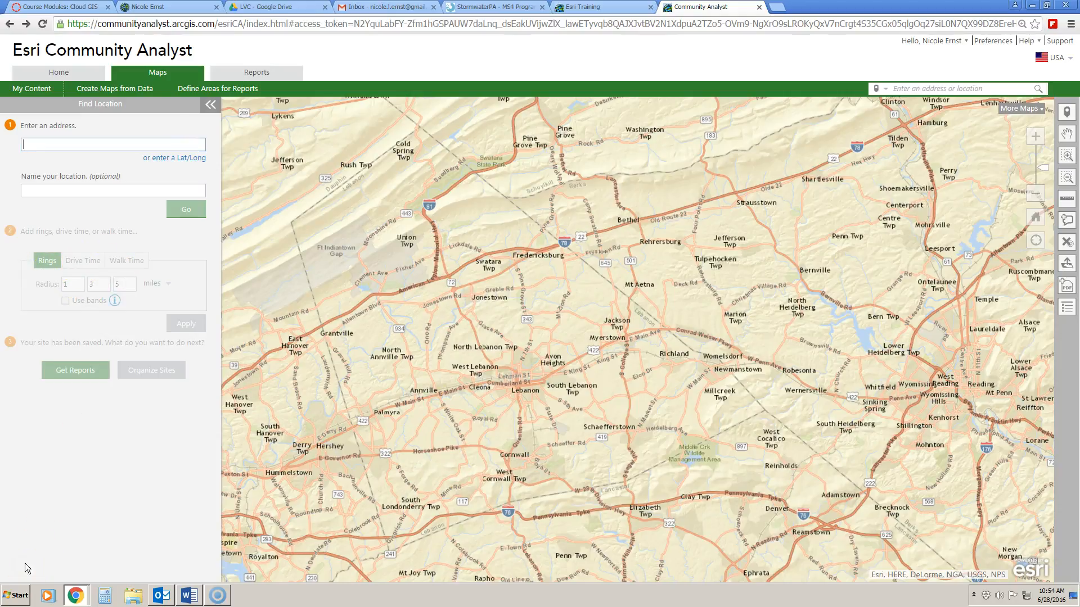
click(60, 144)
right_click(61, 144)
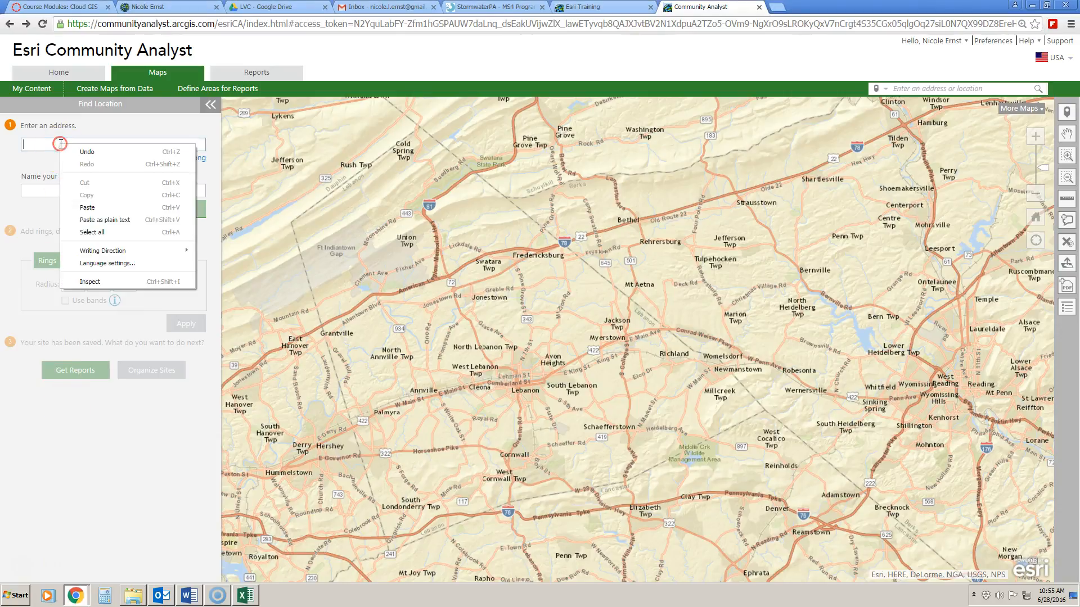
click(84, 207)
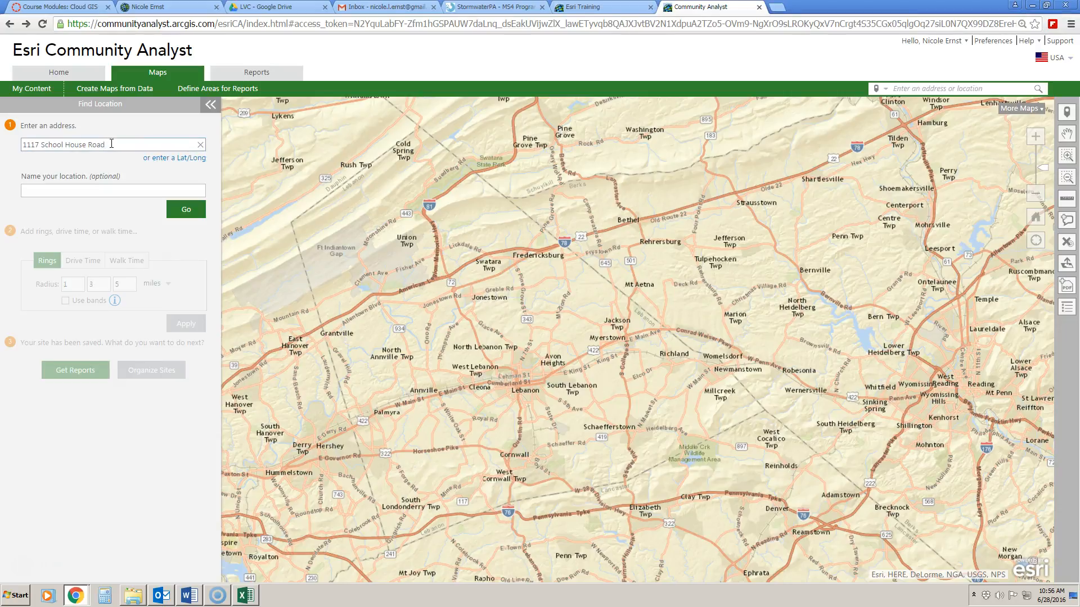
text(, Annville, PA 17003)
click(91, 189)
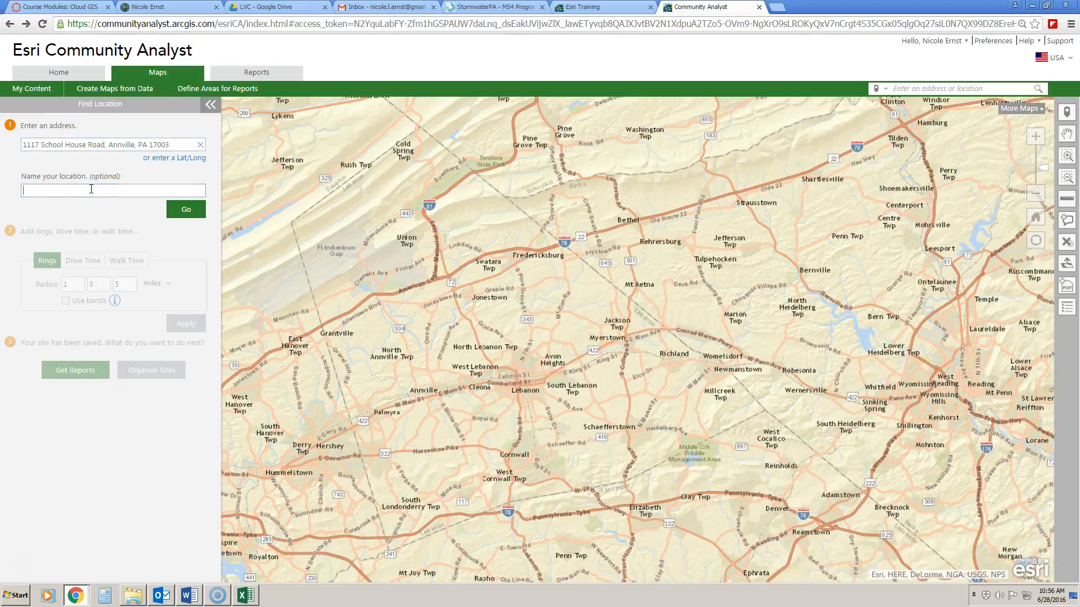
text(East Hanover Township Office)
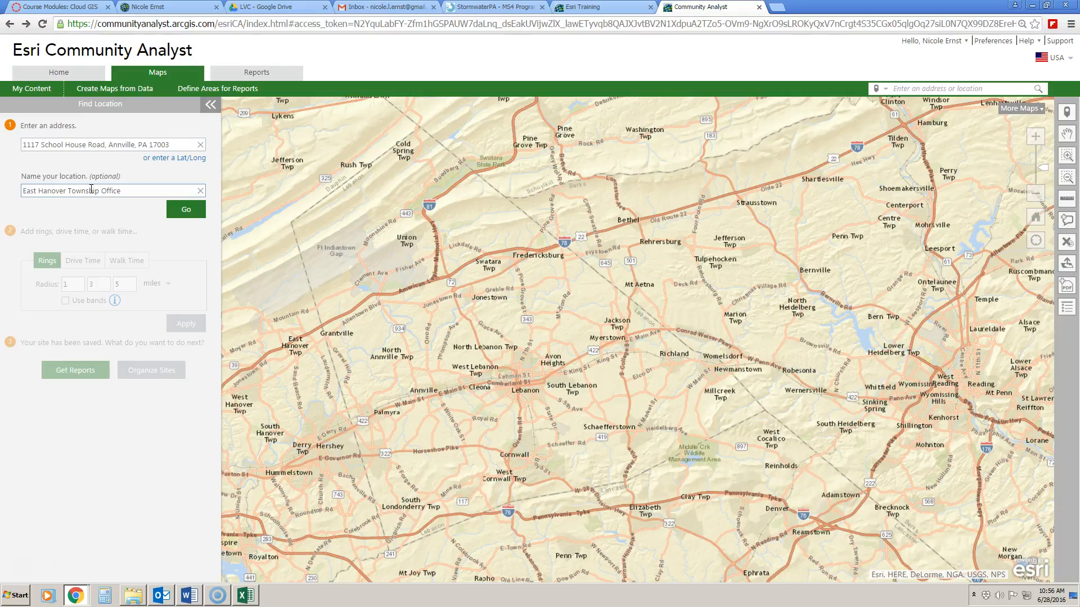
click(185, 215)
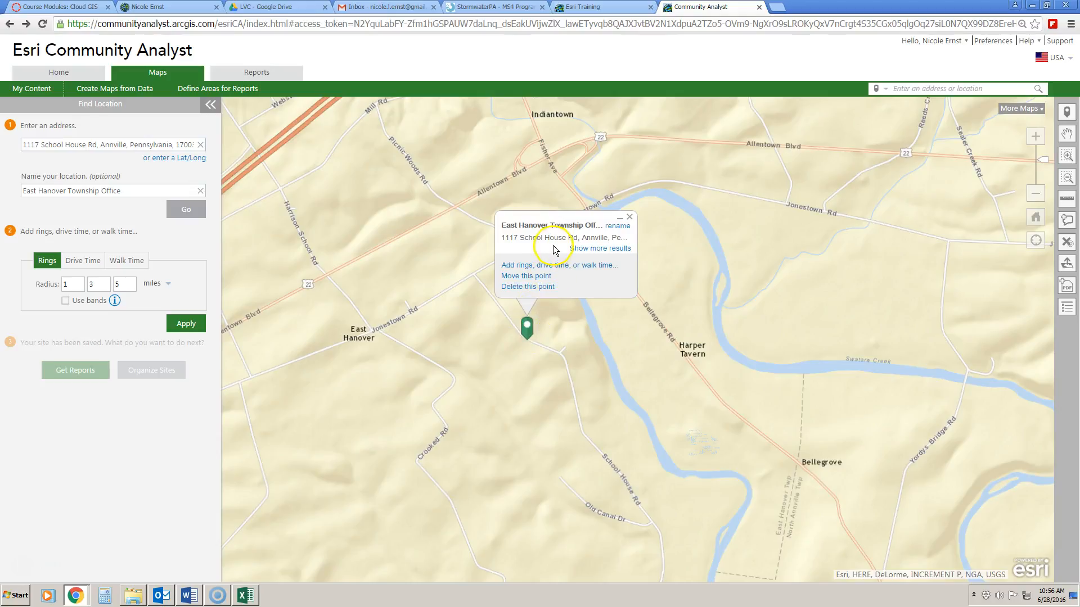
Apply Drive Time areas of 5, 10 and 15 minutes around the East Hanover Township Office site.
click(557, 259)
click(546, 285)
click(52, 264)
click(80, 264)
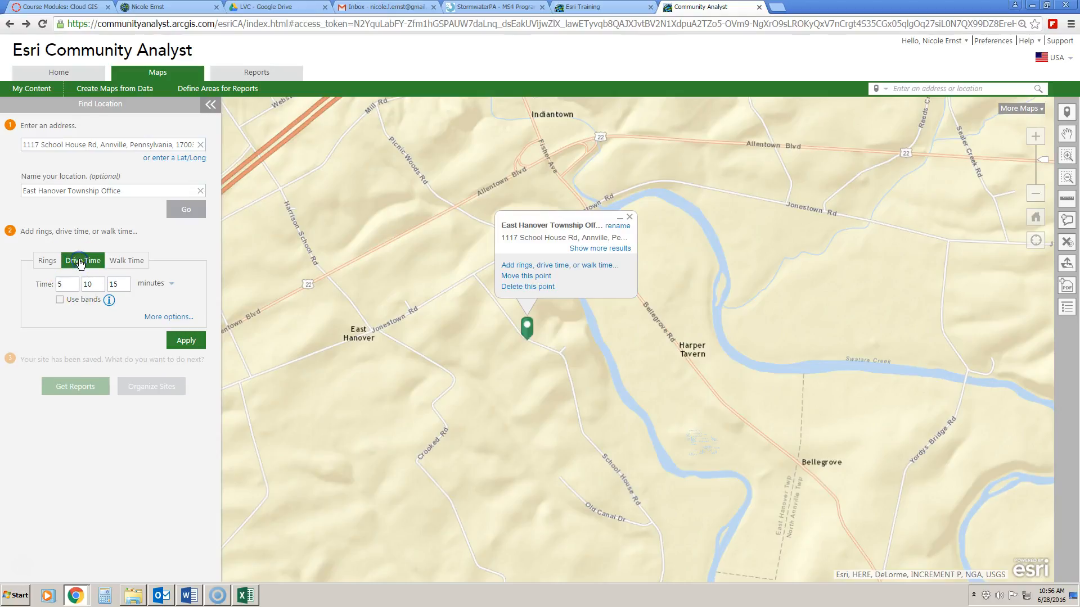
click(127, 262)
click(84, 266)
click(186, 340)
click(132, 346)
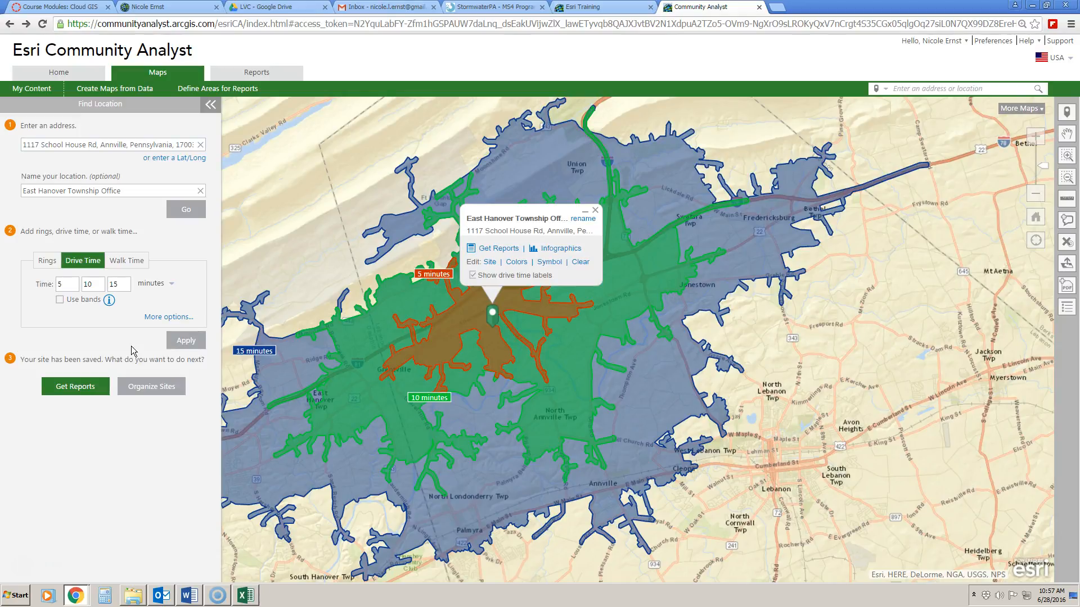
click(495, 249)
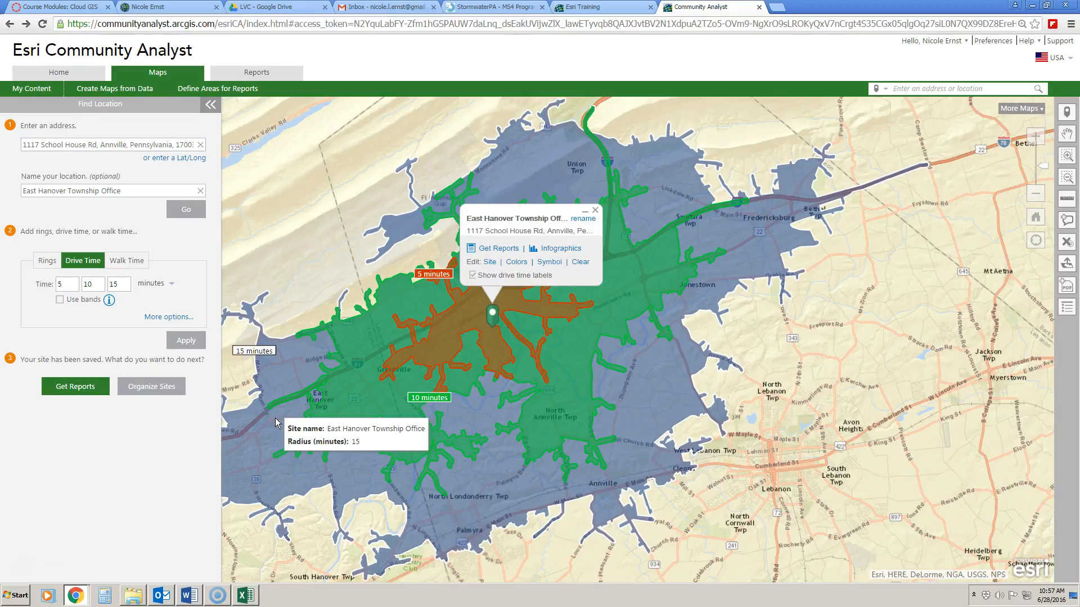
In the 5-minute drive-time infographics, expand Salt of the Earth under Tapestry Segments and open its full profile.
click(563, 248)
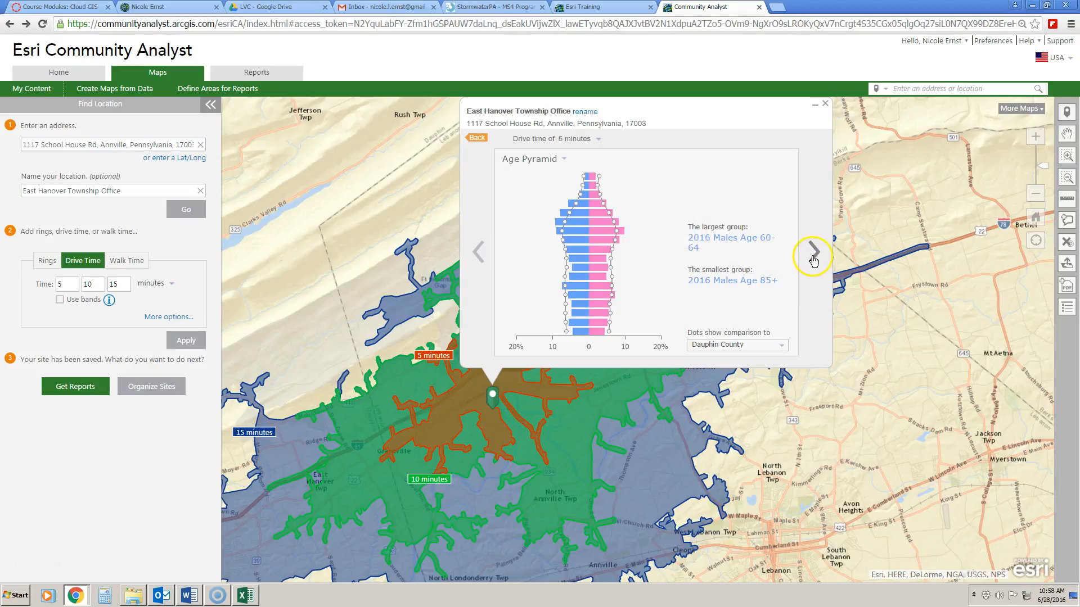
click(573, 145)
click(811, 251)
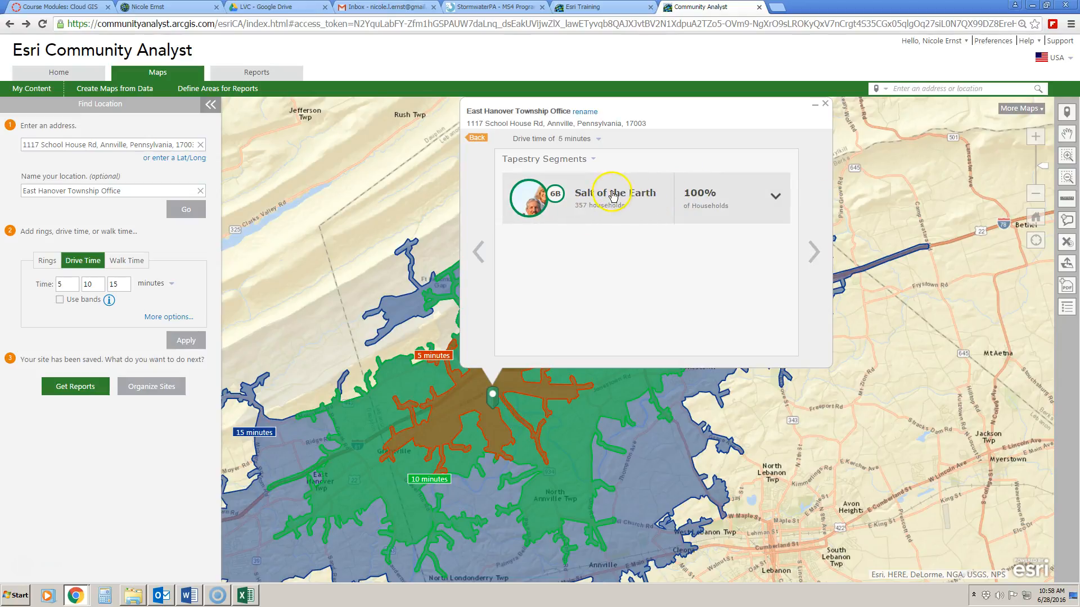
click(779, 201)
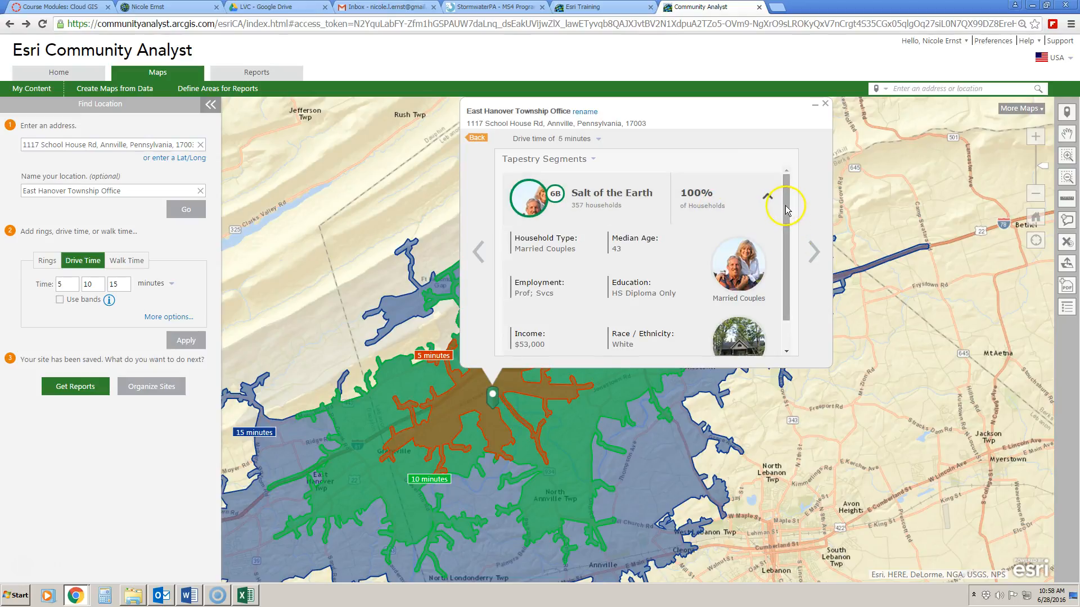
drag(785, 209, 789, 251)
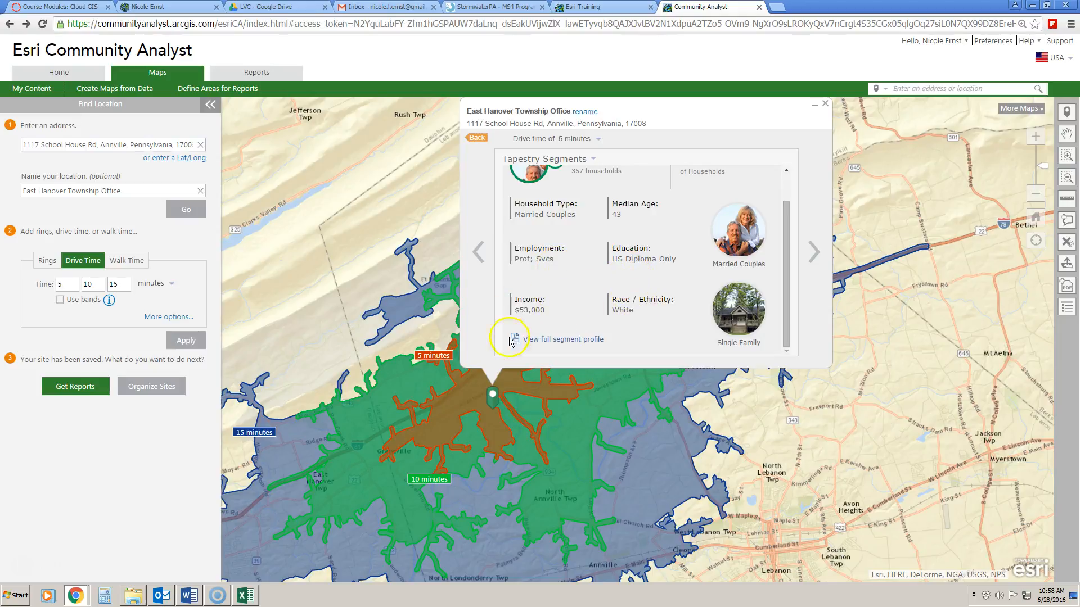
click(563, 339)
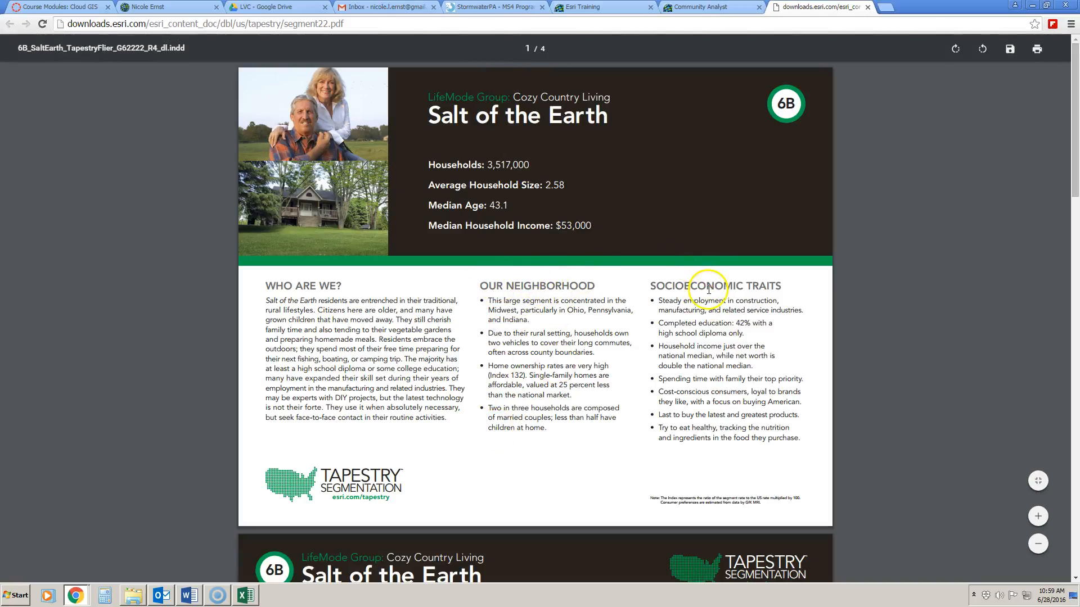
Scroll through the four-page Salt of the Earth profile and back to its first page.
scroll(682, 448, down, 10)
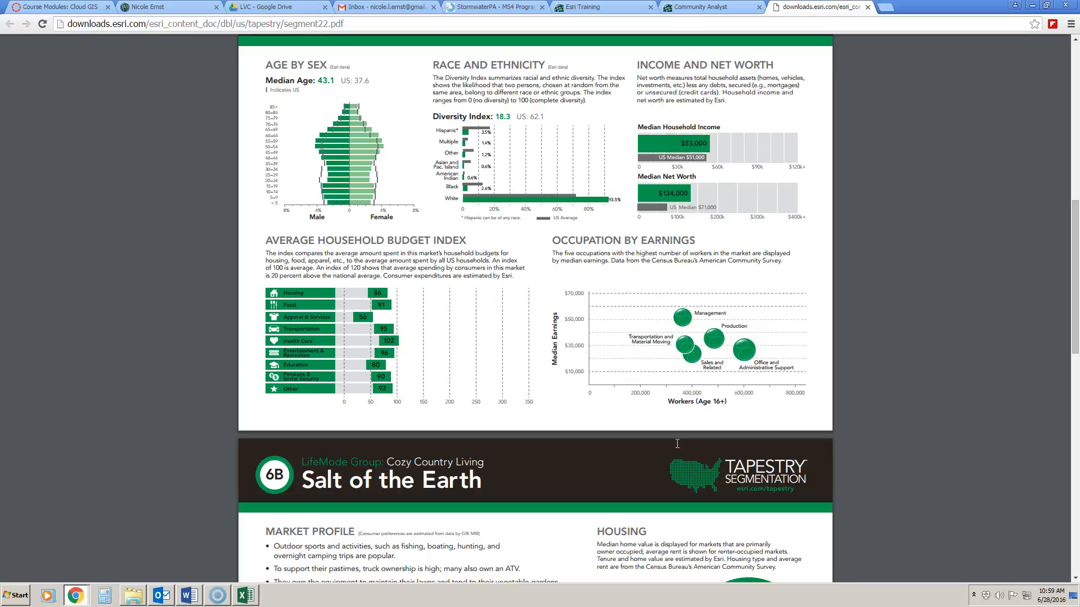
scroll(697, 427, down, 7)
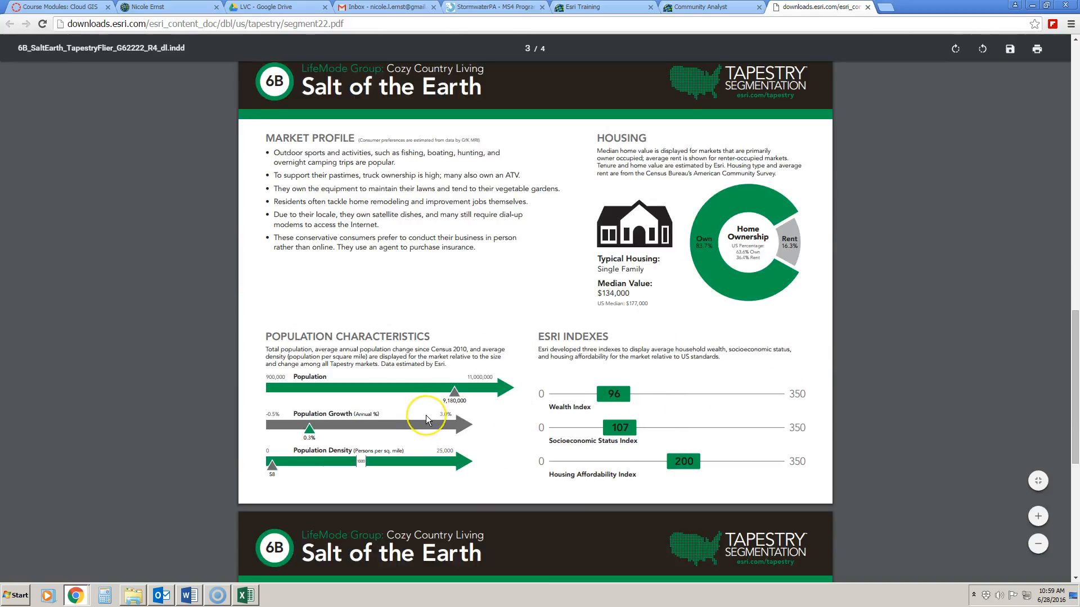
scroll(426, 419, down, 7)
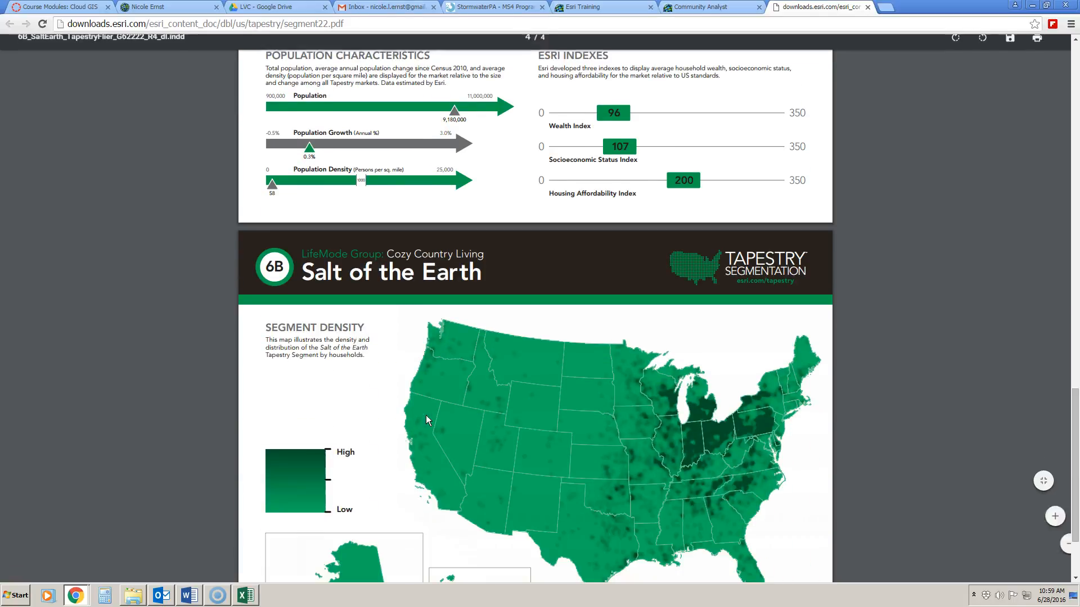
scroll(426, 419, up, 2)
scroll(427, 415, up, 15)
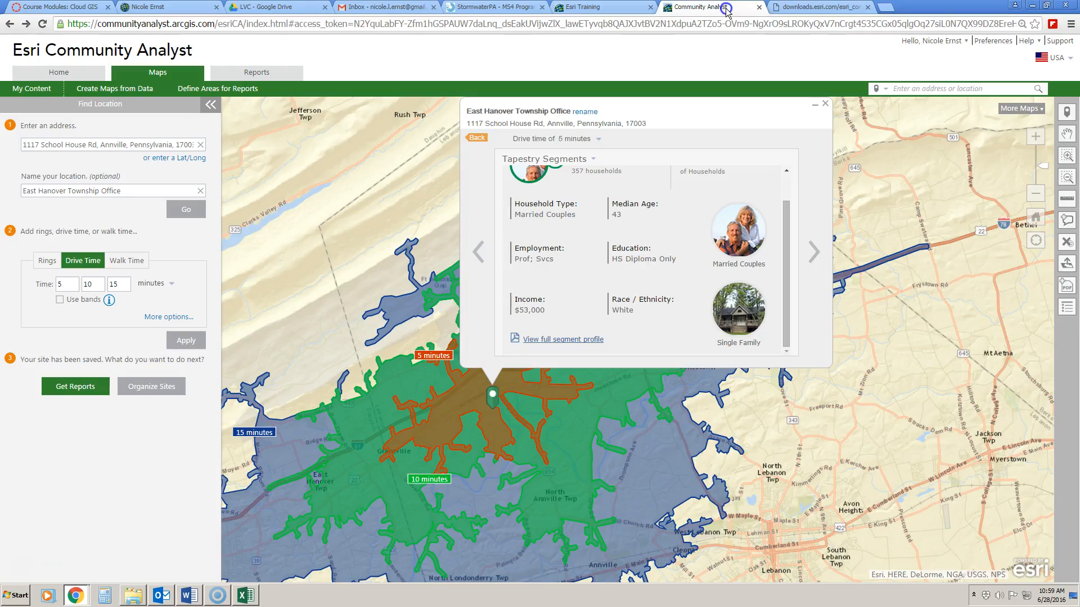
Cycle the 5-minute drive-time infographics through Households By Income, Race and Ethnicity, Average Household Size, back to Age Pyramid.
click(725, 6)
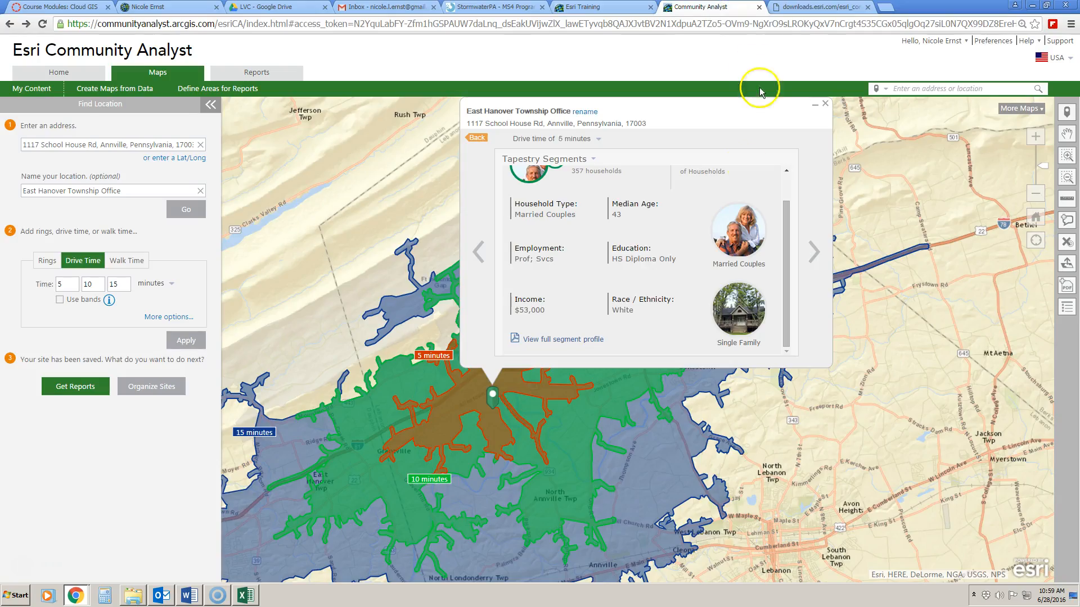
mouse_move(511, 391)
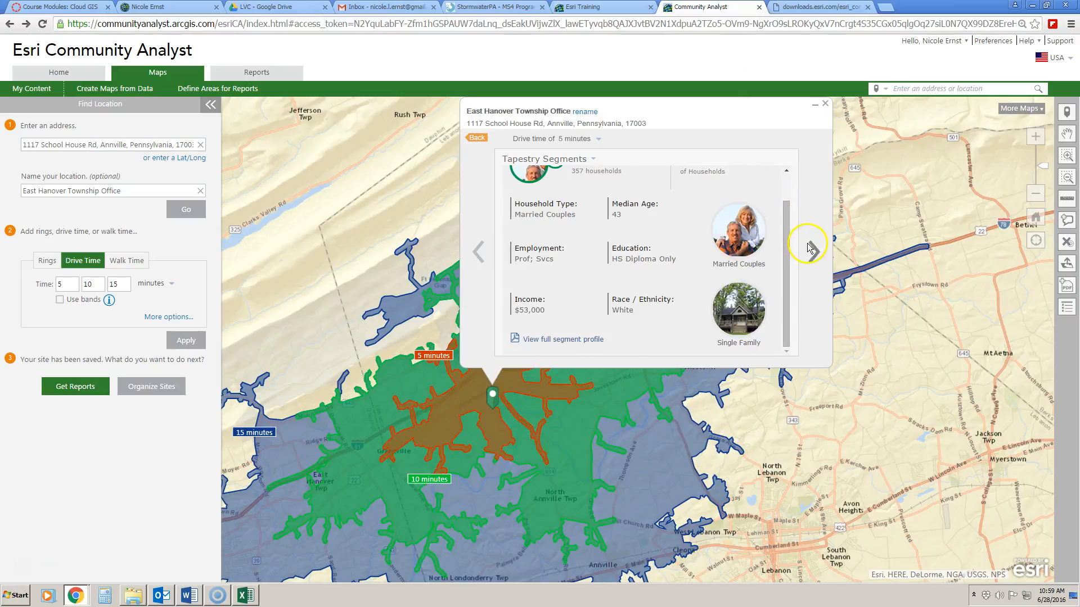
click(820, 254)
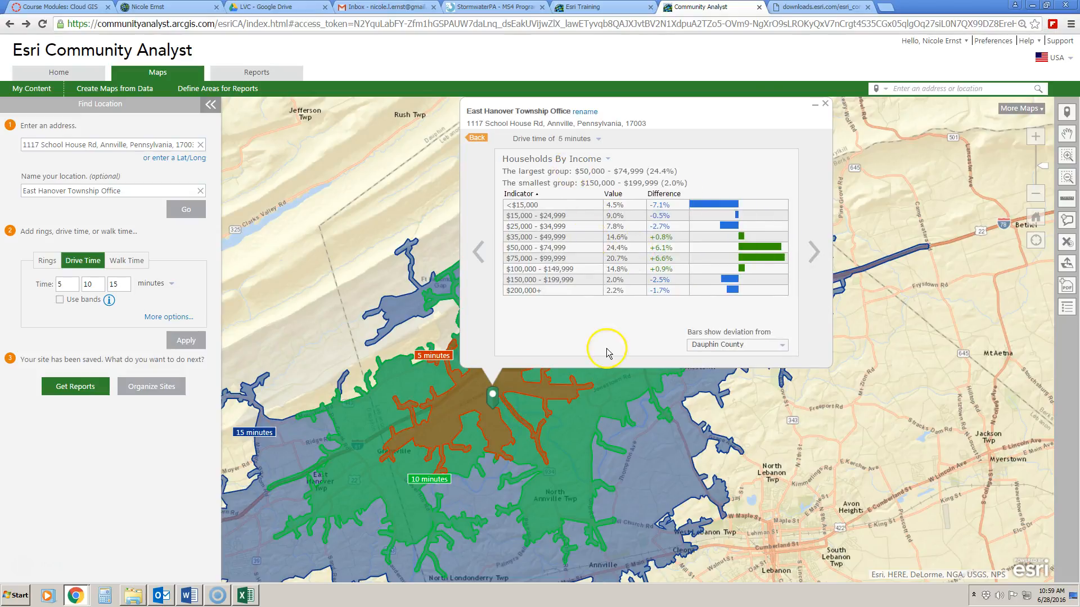
click(812, 253)
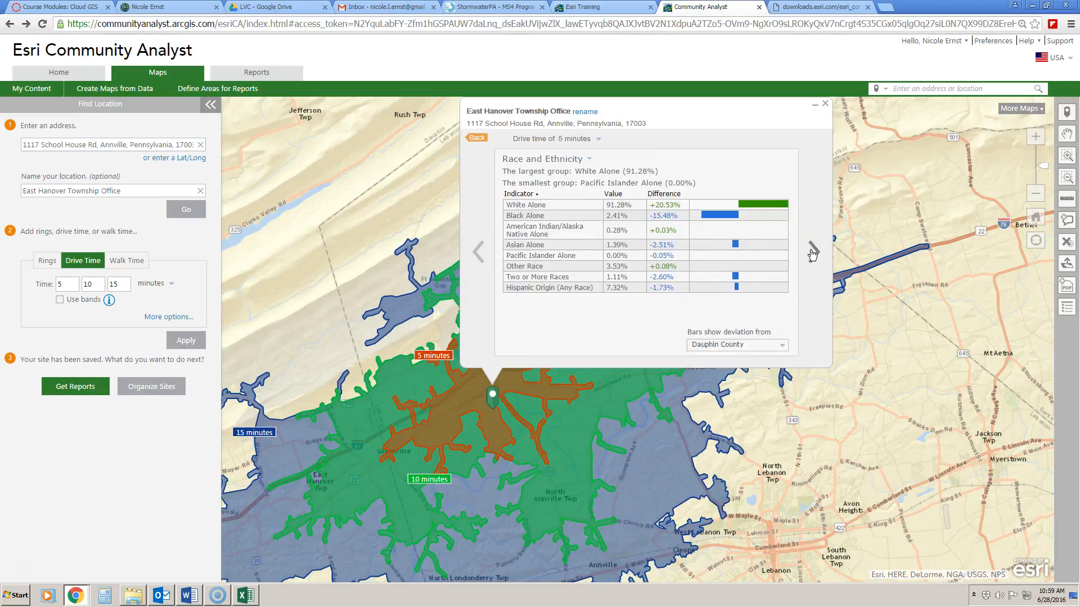
click(812, 253)
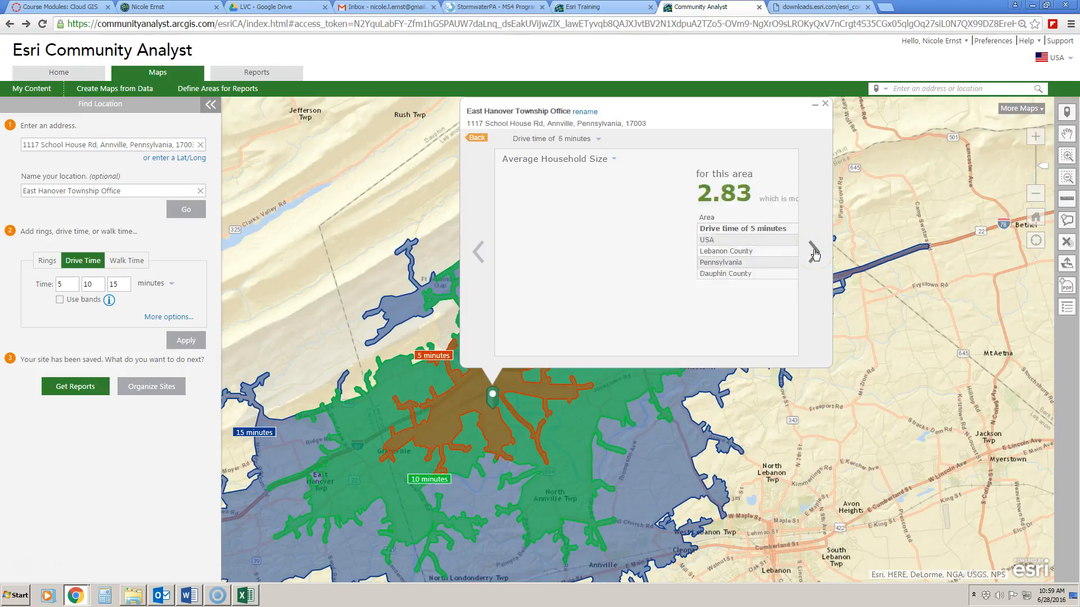
click(815, 255)
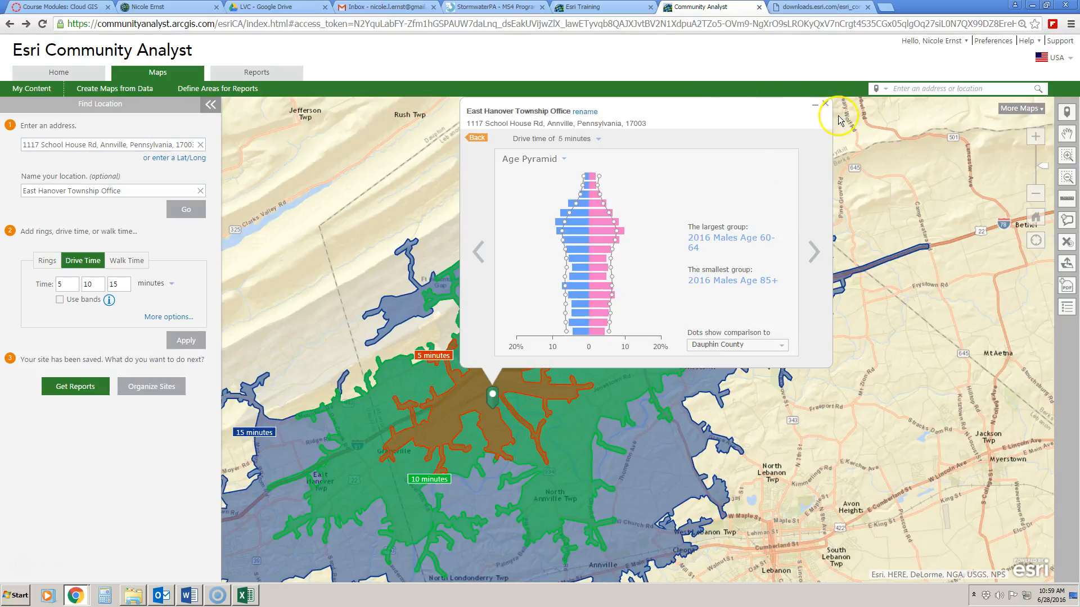
Close the infographics popup to reveal the 5, 10 and 15-minute drive-time areas.
click(826, 104)
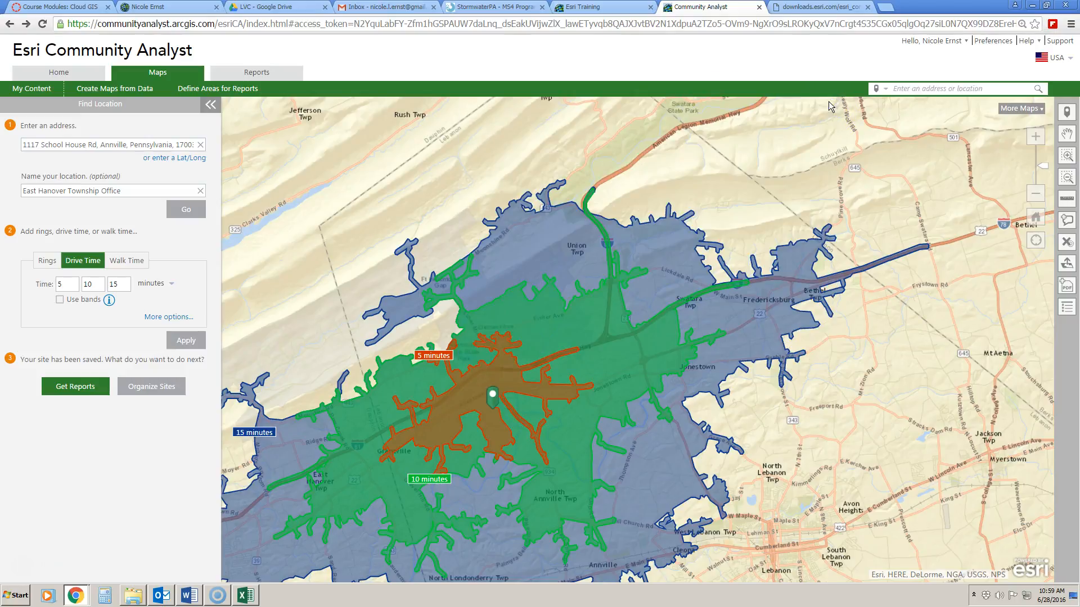